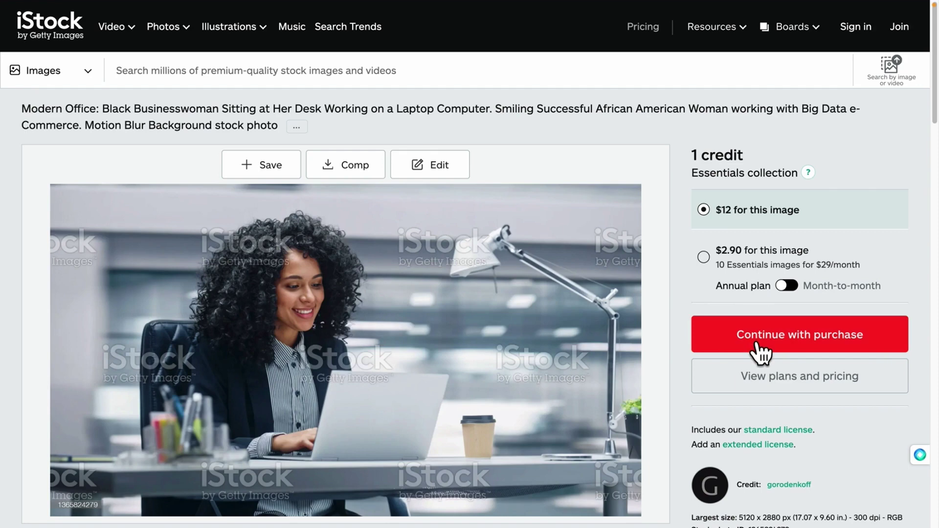
# - Download the free Pexels photo of the smiling woman at a laptop and browse the company site using it
pyautogui.click(757, 343)
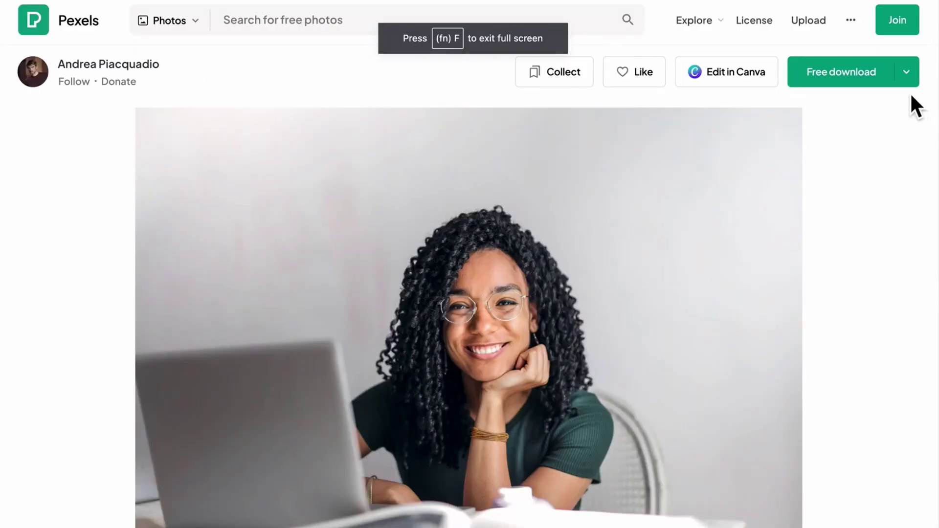
pyautogui.click(879, 76)
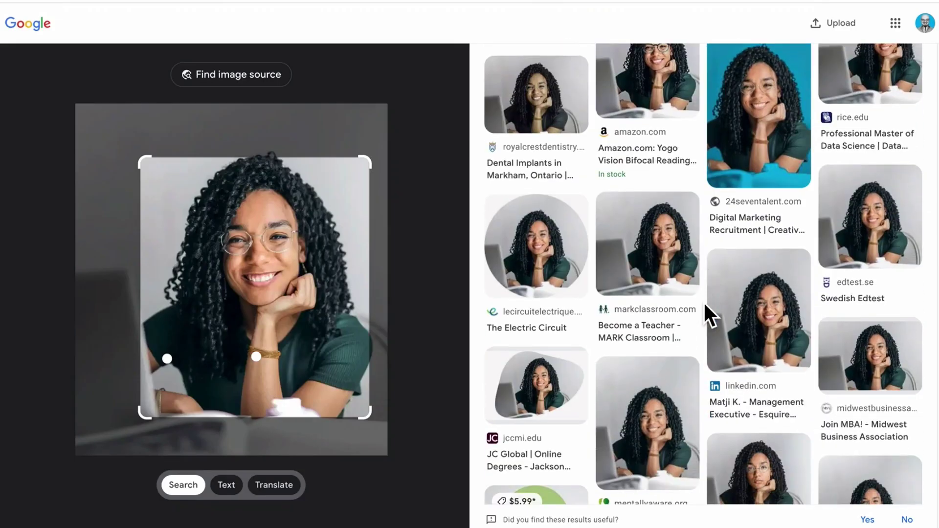
pyautogui.scroll(-12, 704, 306)
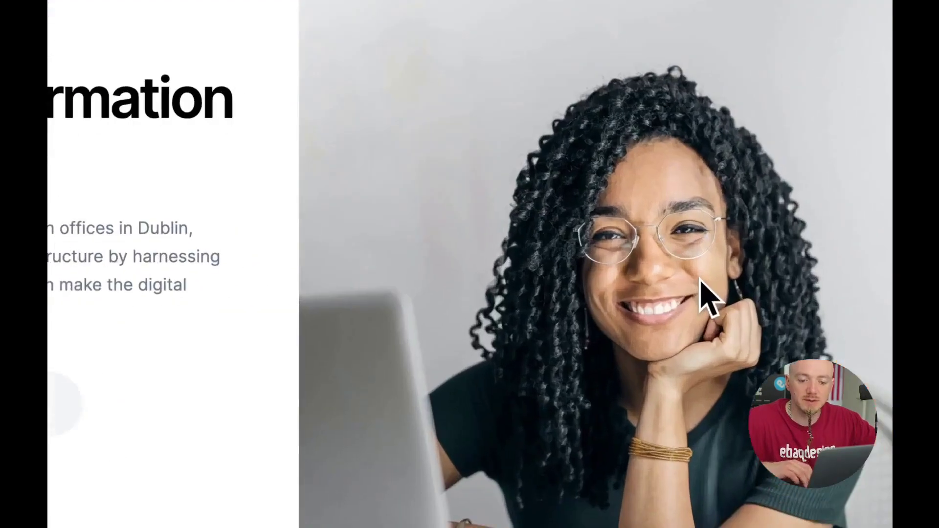
# - Reverse-search the site's hero photo with Google Lens and browse the visual matches
pyautogui.rightClick(643, 230)
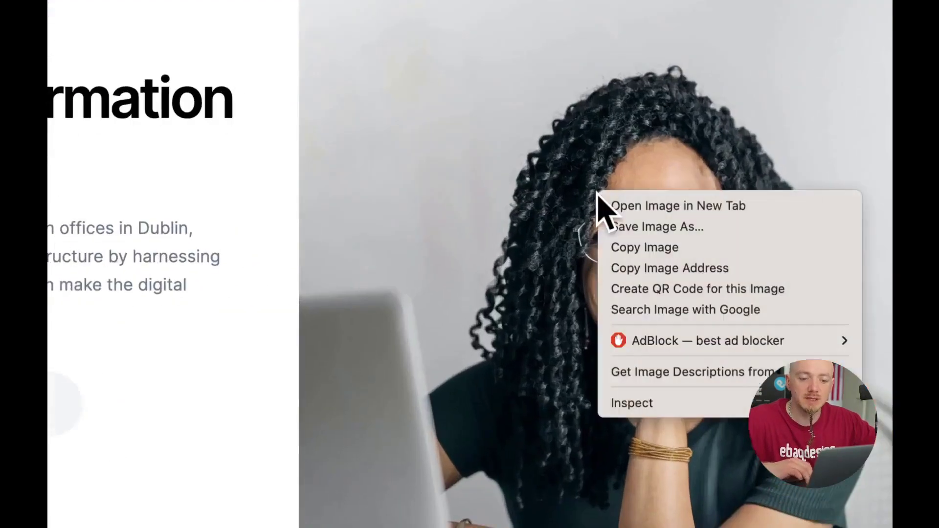
pyautogui.click(663, 312)
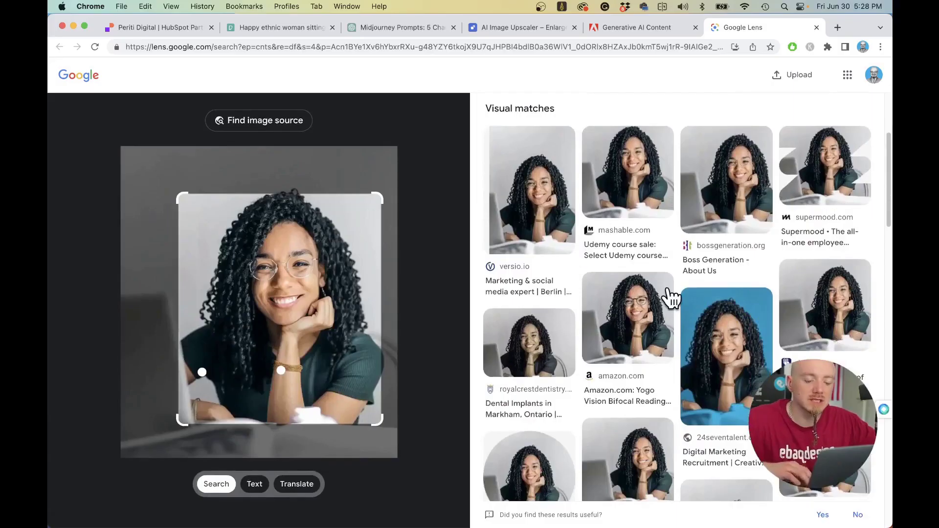
pyautogui.scroll(-5, 670, 295)
pyautogui.scroll(-5, 627, 308)
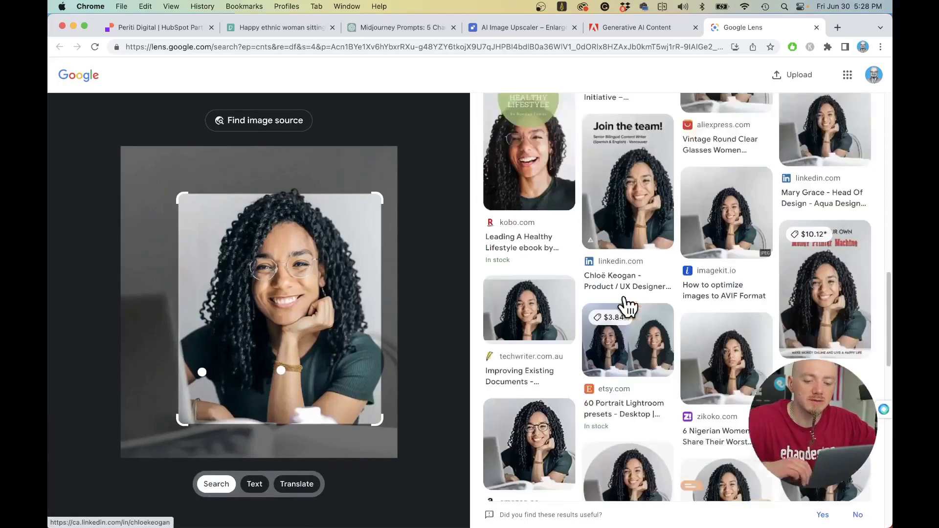
pyautogui.scroll(-5, 676, 393)
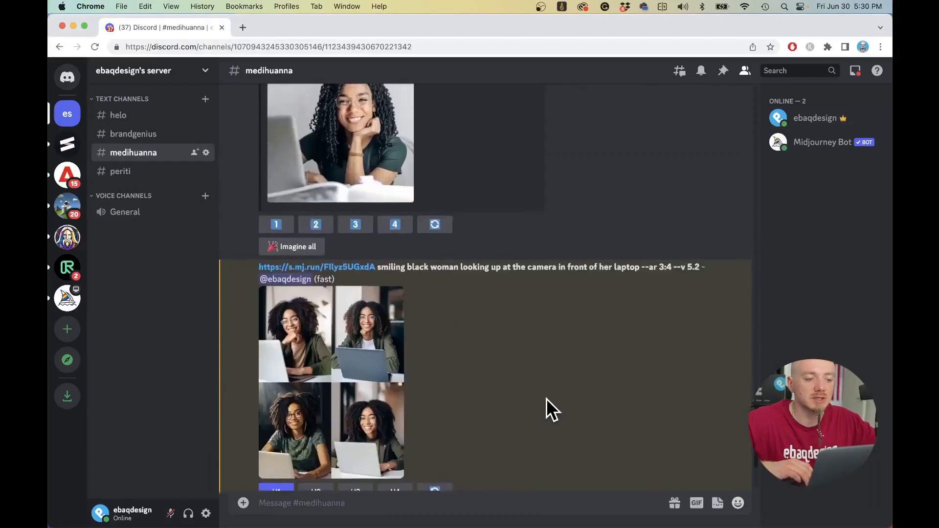
# - Review #medihuanna's earlier describe prompts and grids, then start '/de' in the empty #periti channel
pyautogui.scroll(5, 547, 410)
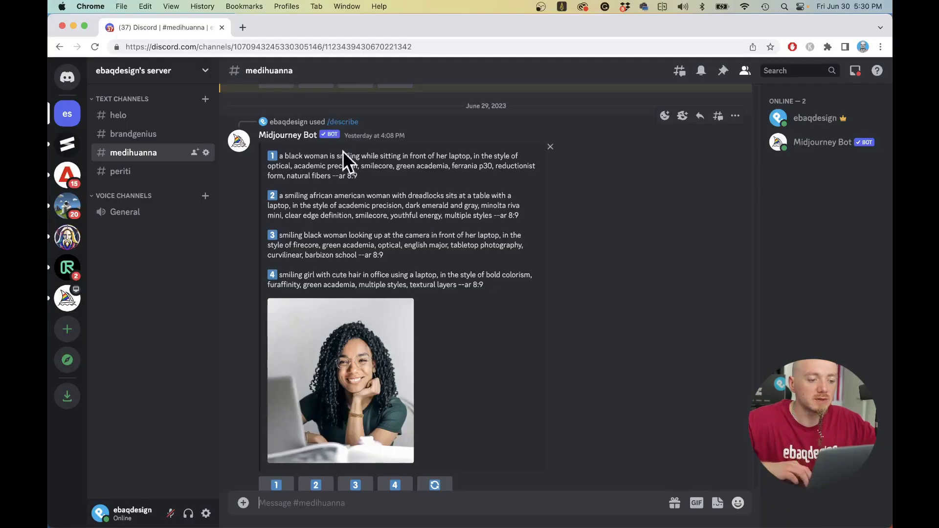
pyautogui.moveTo(303, 149); pyautogui.dragTo(426, 287)
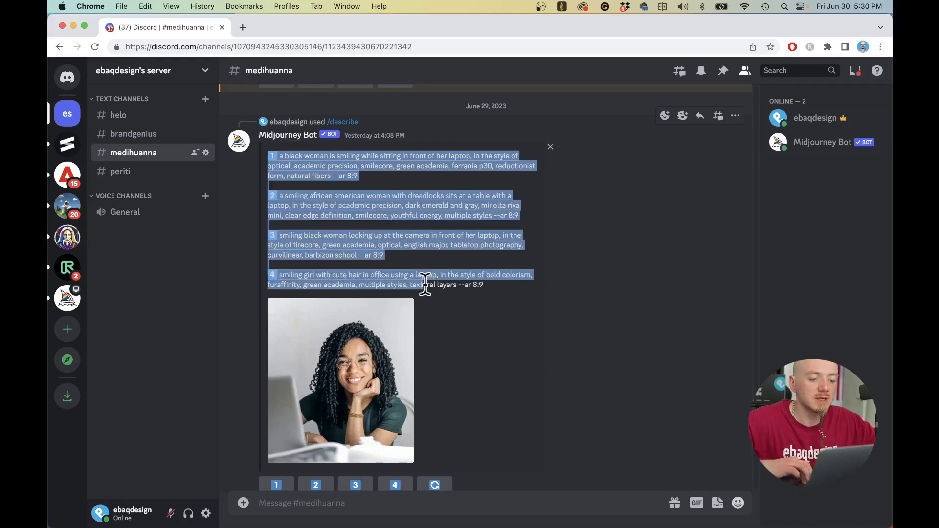
pyautogui.scroll(-10, 424, 287)
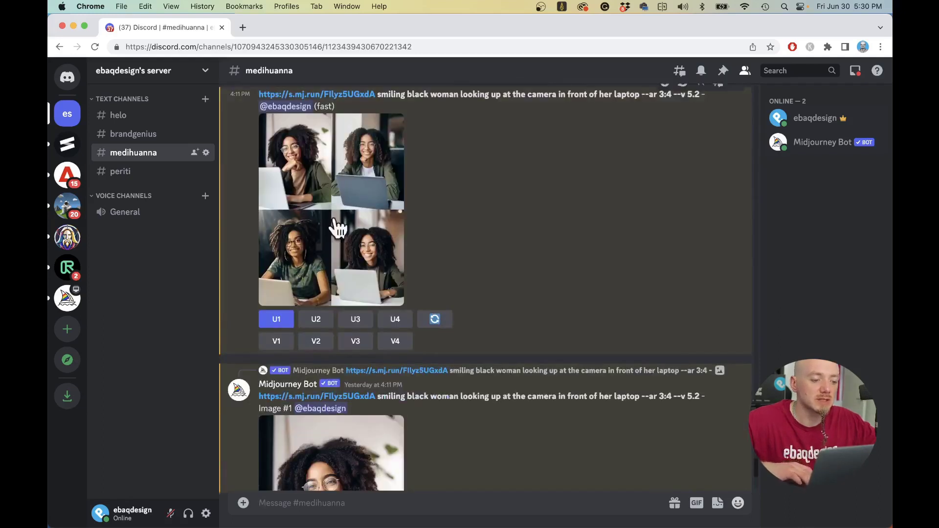
pyautogui.scroll(-4, 362, 304)
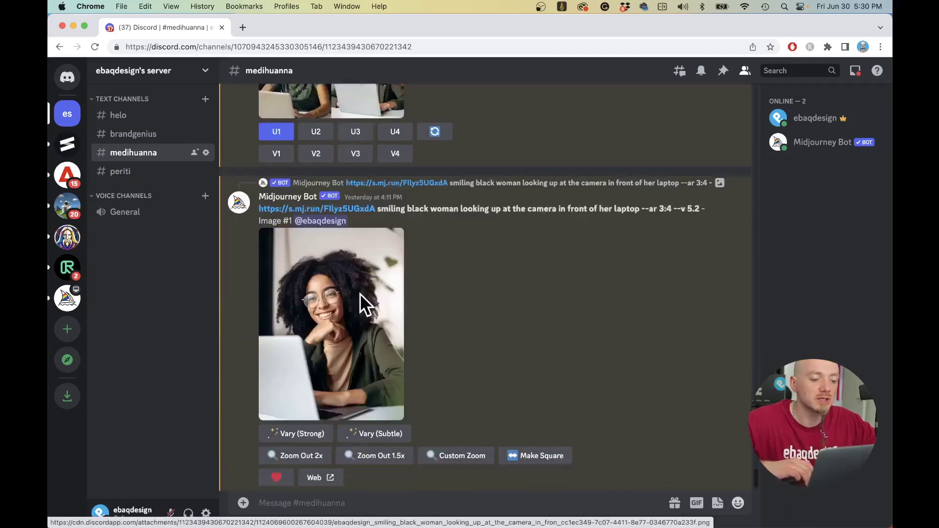
pyautogui.scroll(15, 365, 279)
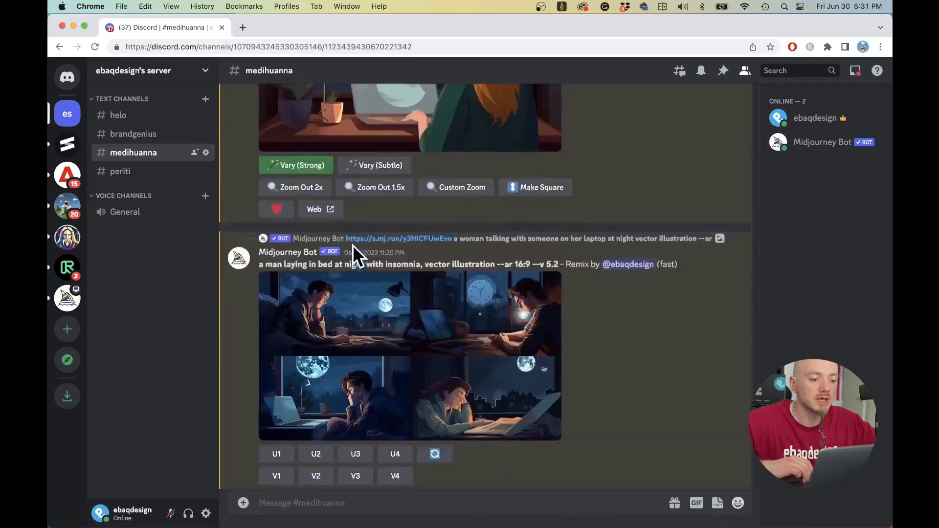
pyautogui.click(128, 172)
pyautogui.write('/de')
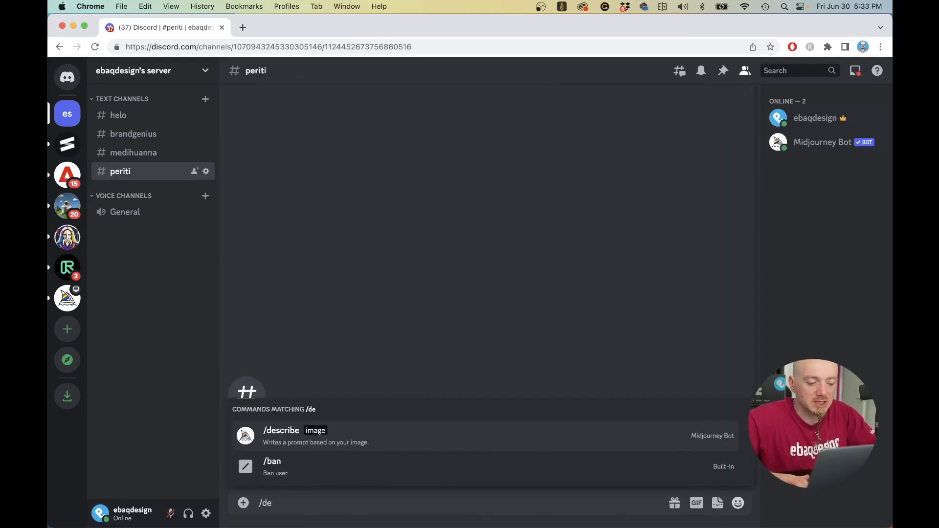
# - Run /describe on the downloaded hero photo file and look over the four returned prompts
pyautogui.press('Return')
pyautogui.click(293, 405)
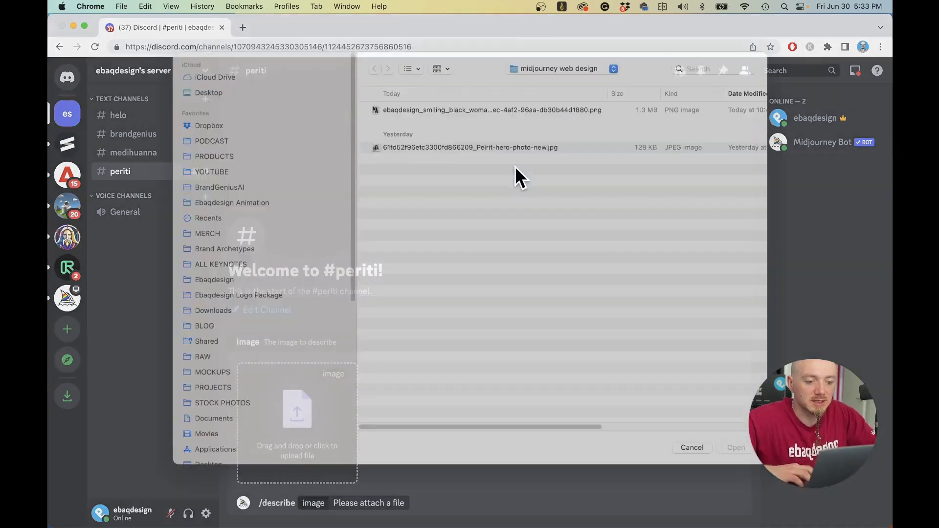
pyautogui.click(468, 158)
pyautogui.doubleClick(468, 157)
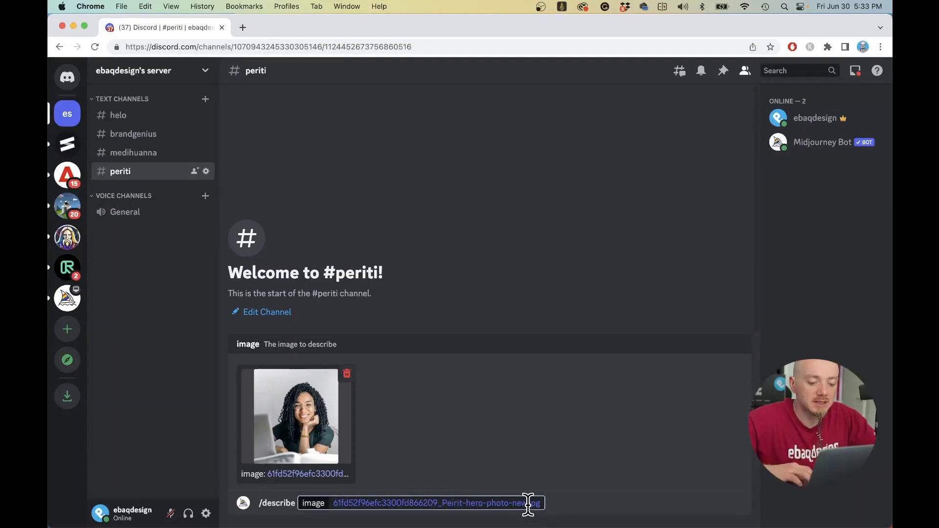
pyautogui.press('Return')
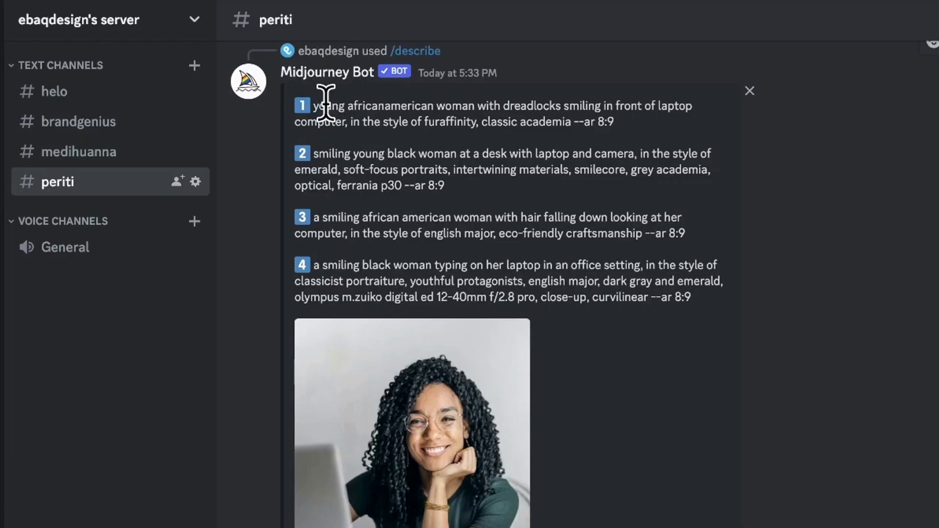
pyautogui.moveTo(288, 124); pyautogui.dragTo(371, 233)
pyautogui.click(460, 281)
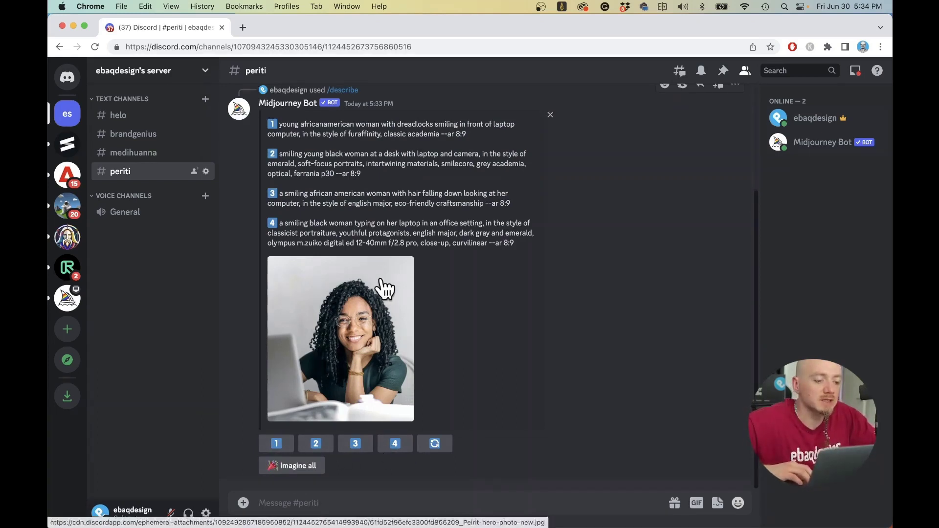
# - Copy the uploaded photo's image address, then submit describe prompt 1 via Imagine This!
pyautogui.click(366, 301)
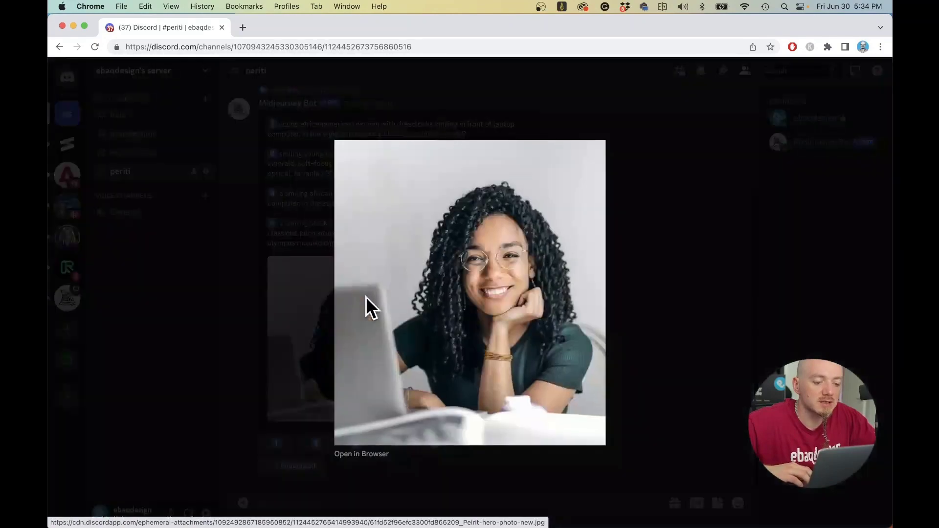
pyautogui.rightClick(484, 286)
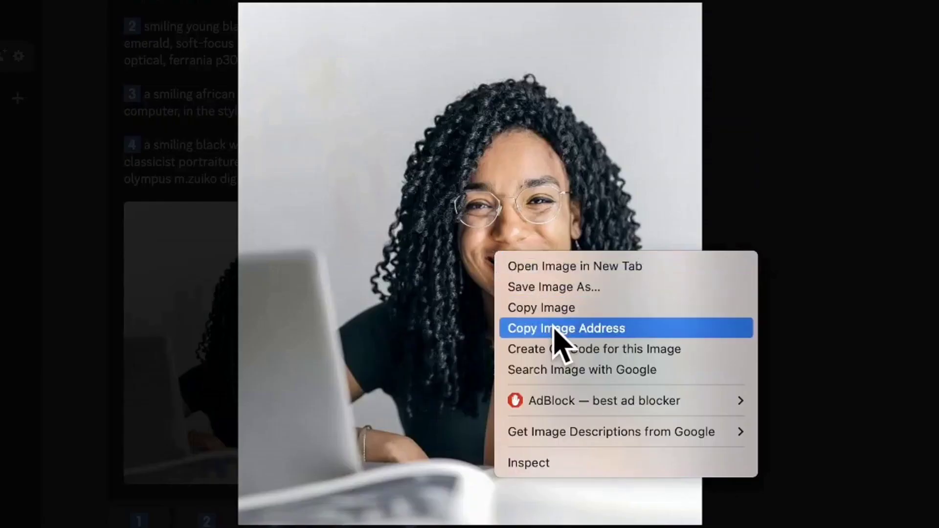
pyautogui.click(555, 329)
pyautogui.click(815, 277)
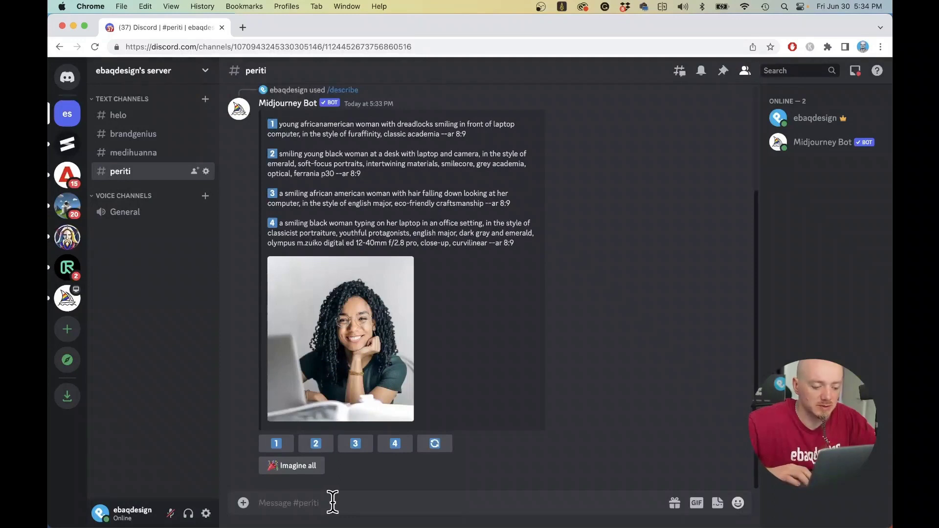
pyautogui.click(277, 444)
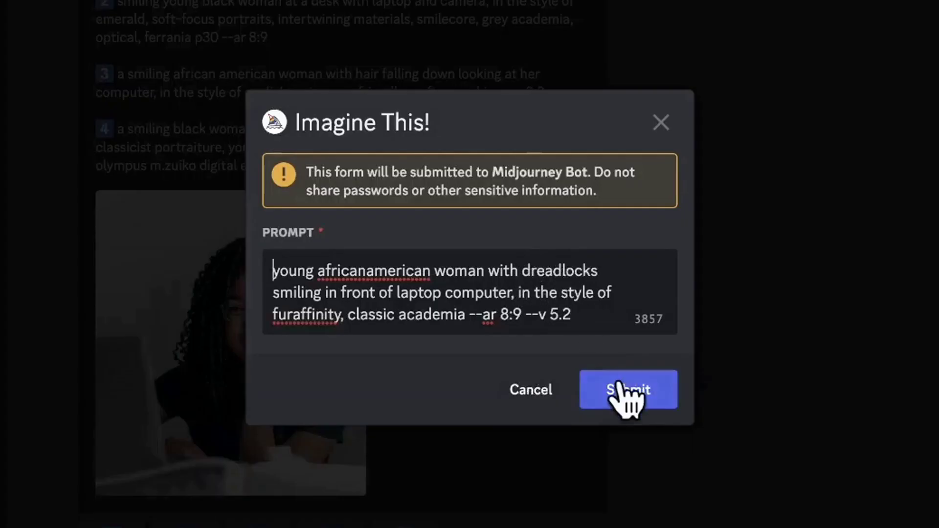
pyautogui.click(554, 364)
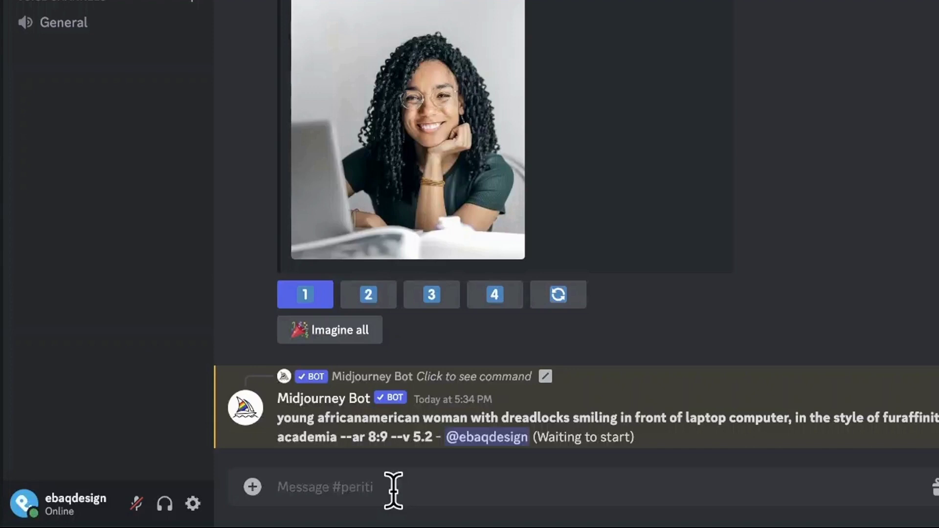
# - Paste the photo link and prompt 1 into a mistaken /timeout command, then clear it
pyautogui.write('/')
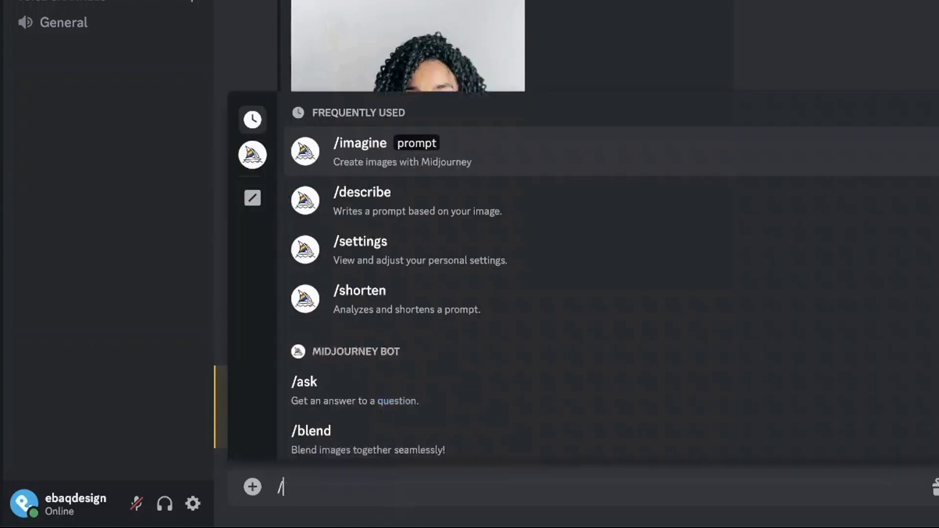
pyautogui.write('timeout')
pyautogui.press('Tab')
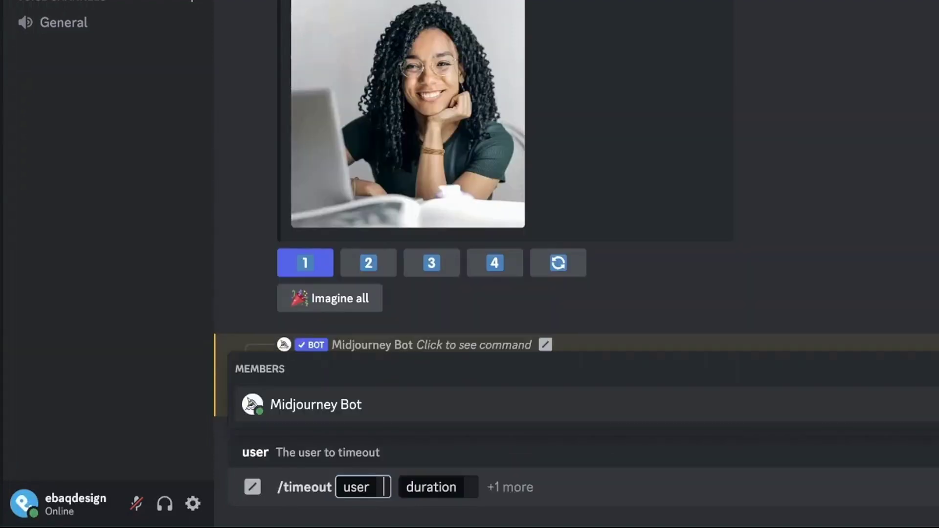
pyautogui.hotkey('ctrl', 'v')
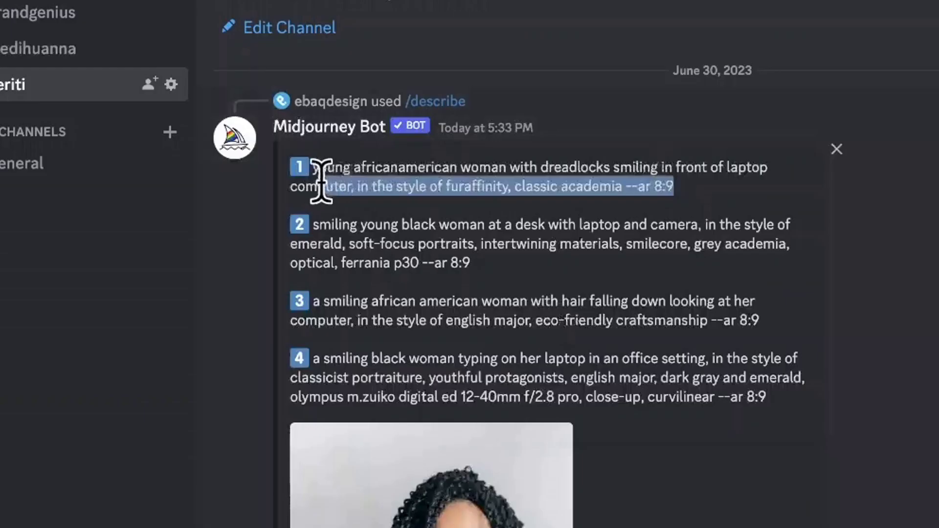
pyautogui.tripleClick(316, 170)
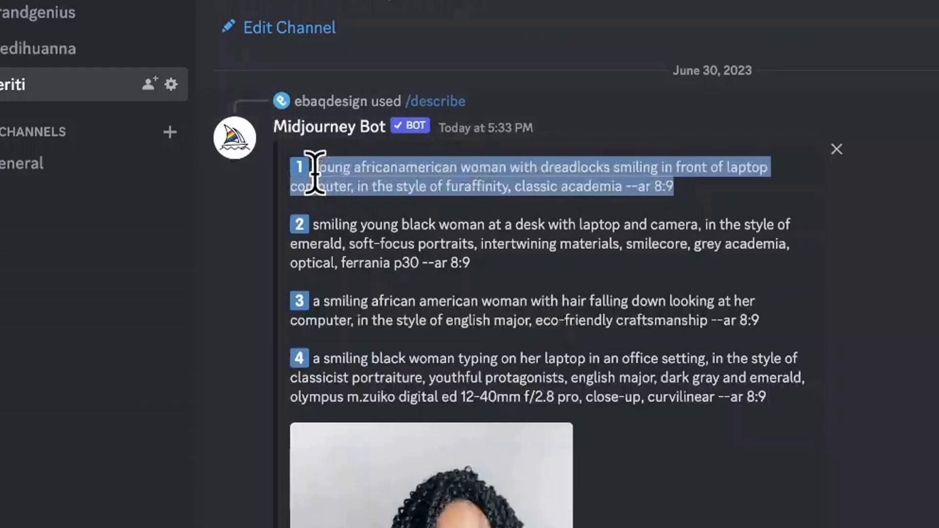
pyautogui.hotkey('ctrl', 'c')
pyautogui.hotkey('ctrl', 'v')
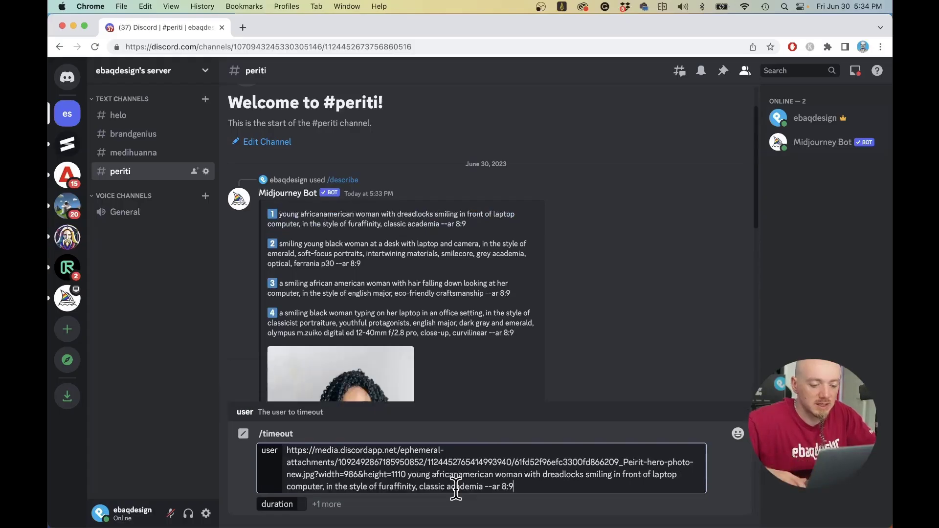
pyautogui.hotkey('ctrl', 'a')
pyautogui.press('BackSpace')
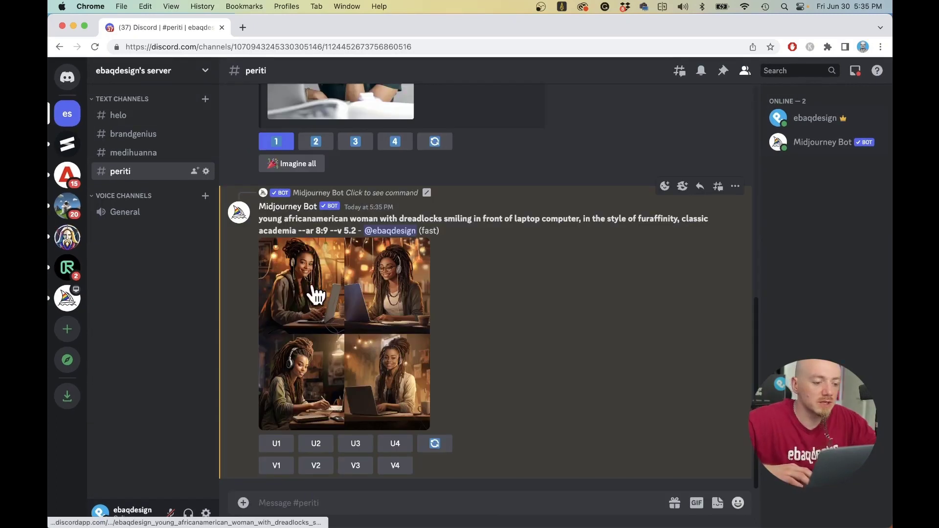
# - Review the earlier prompts and highlight the words 'furaffinity, classic style'
pyautogui.scroll(3, 330, 284)
pyautogui.scroll(-3, 329, 284)
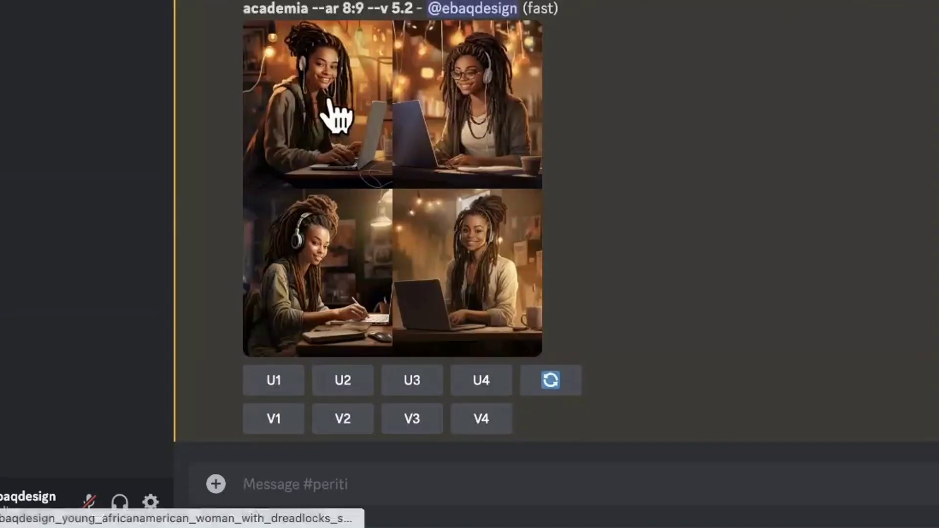
pyautogui.scroll(3, 462, 178)
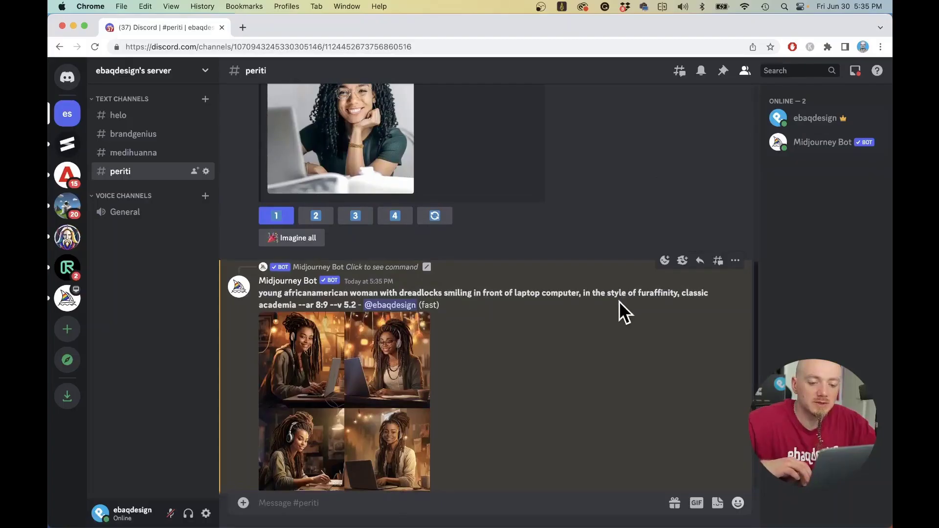
pyautogui.moveTo(707, 297); pyautogui.dragTo(630, 297)
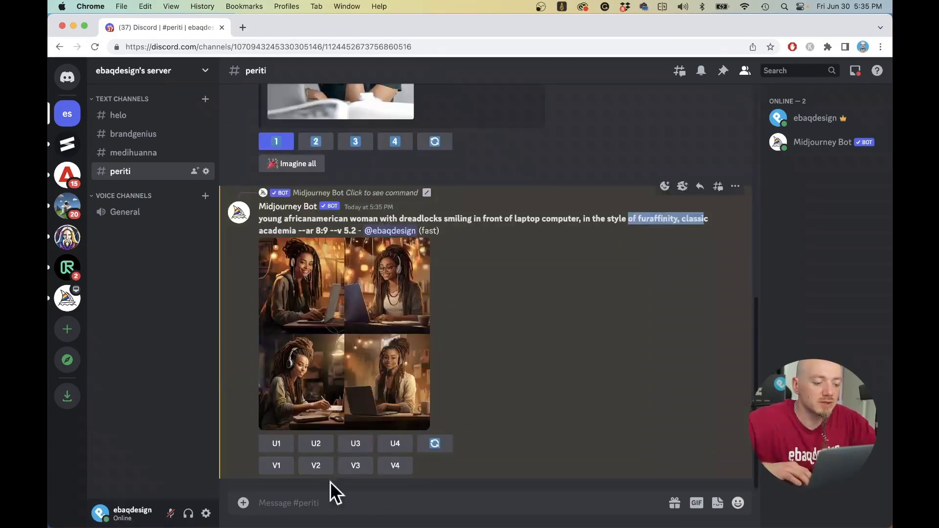
# - Start an /imagine prompt with the stock photo's copied image address pasted in
pyautogui.write('/im')
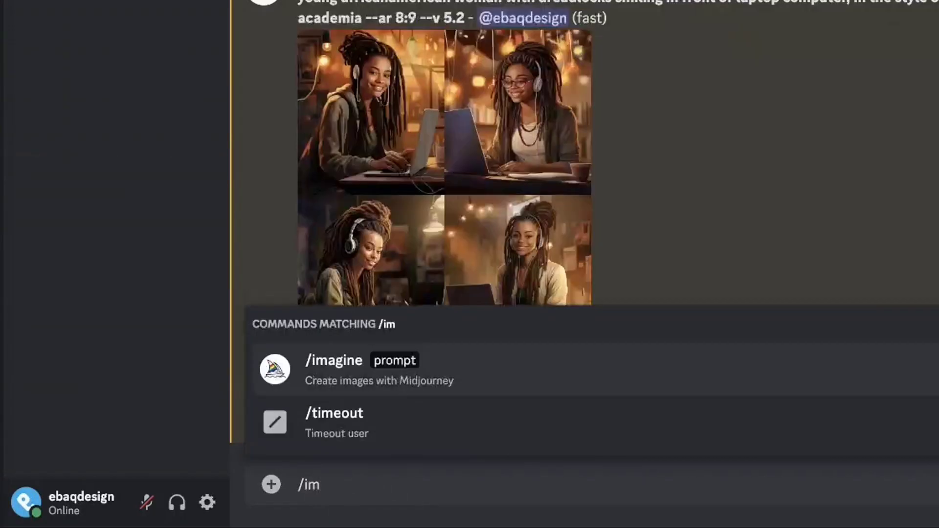
pyautogui.press('Tab')
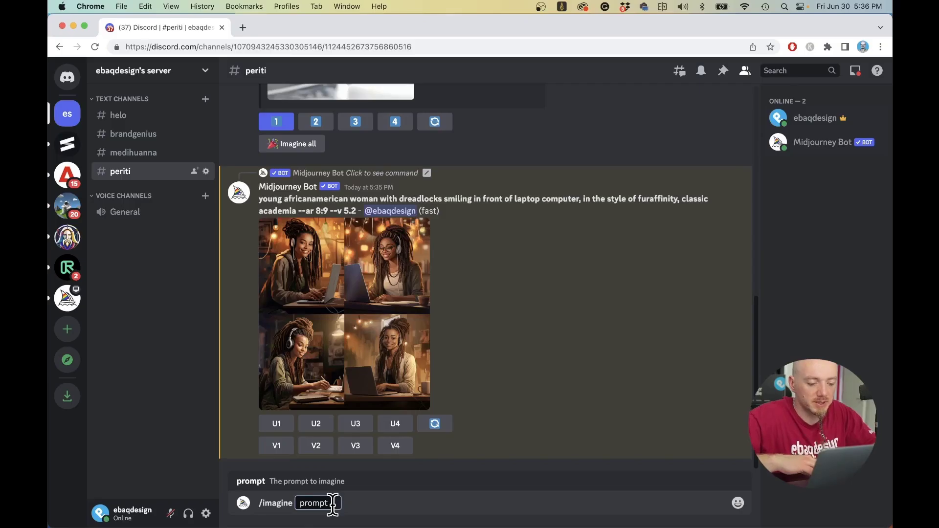
pyautogui.scroll(4, 377, 259)
pyautogui.click(377, 255)
pyautogui.rightClick(480, 285)
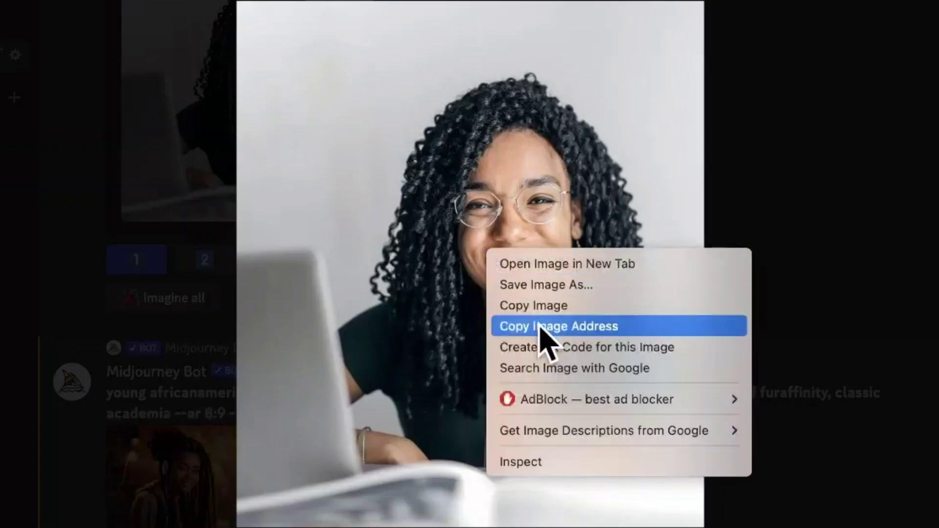
pyautogui.click(540, 326)
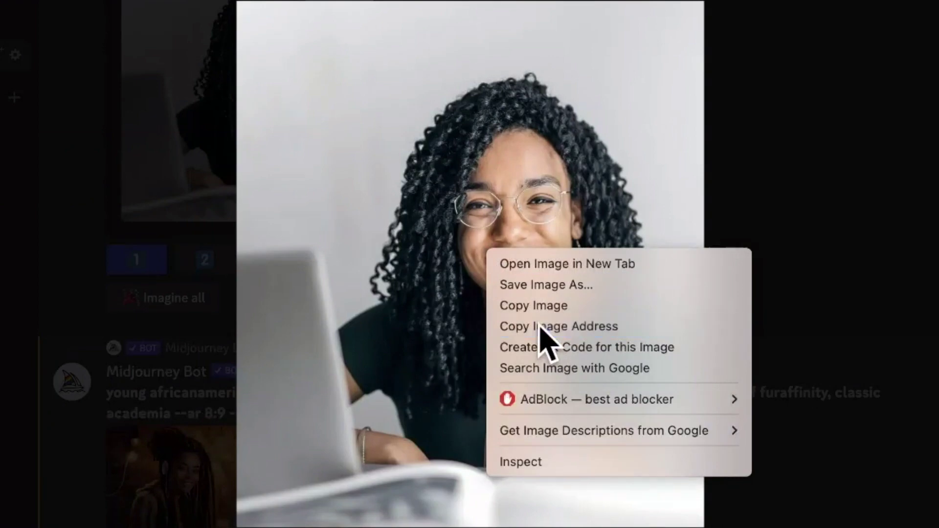
pyautogui.press('Escape')
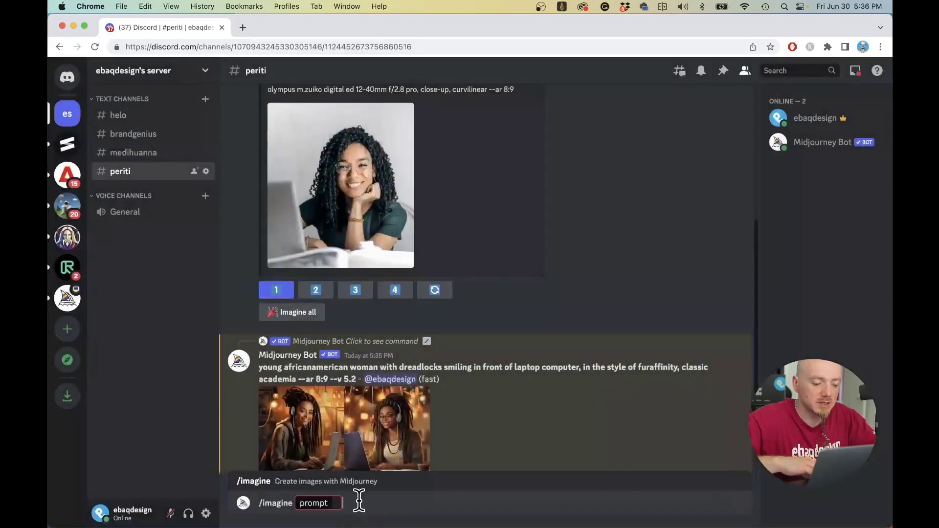
pyautogui.press('super+v')
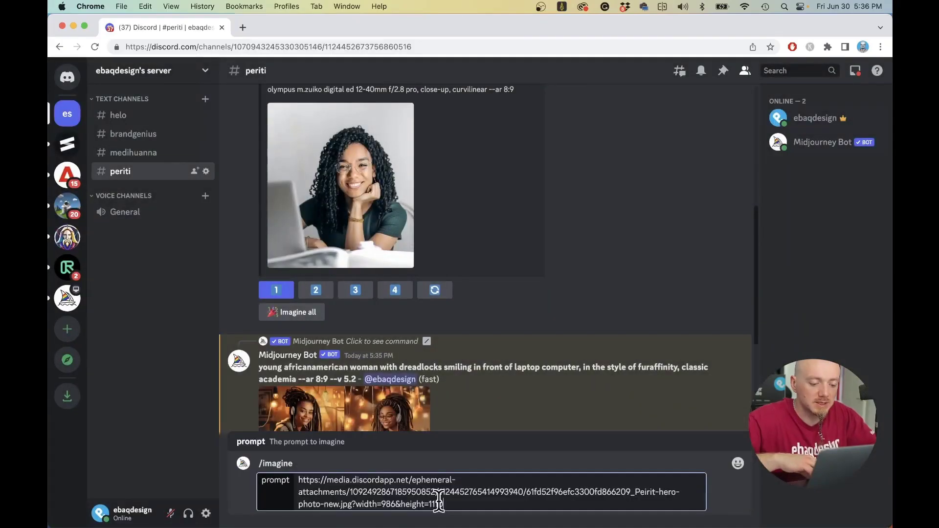
pyautogui.scroll(5, 484, 195)
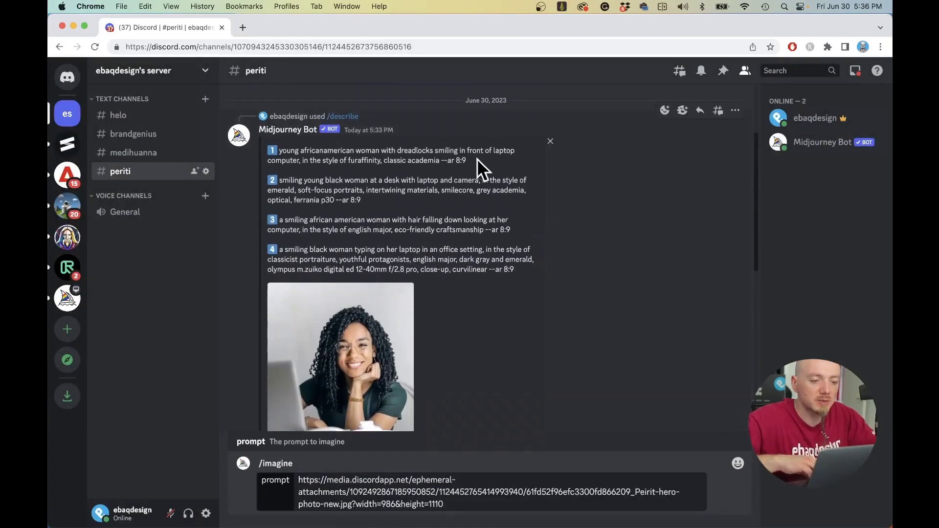
pyautogui.moveTo(477, 162); pyautogui.dragTo(280, 154)
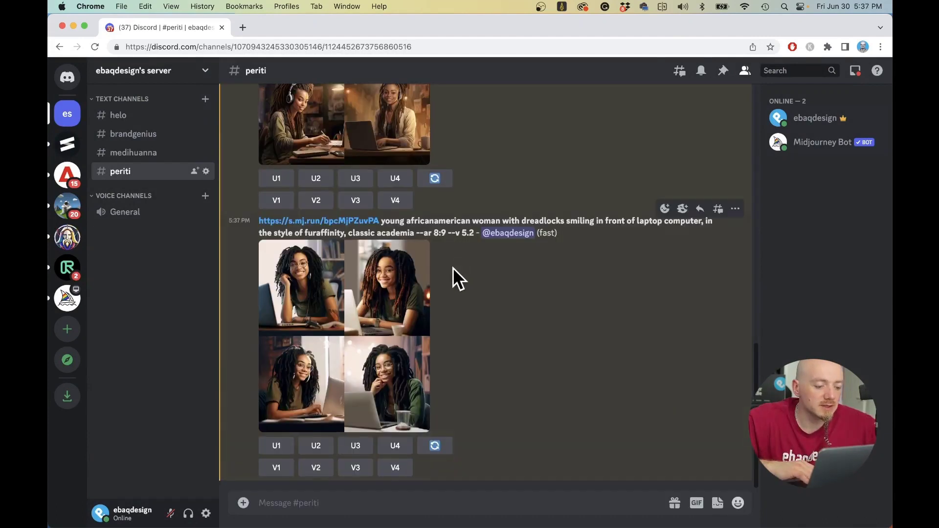
pyautogui.scroll(3, 392, 328)
pyautogui.scroll(-3, 302, 318)
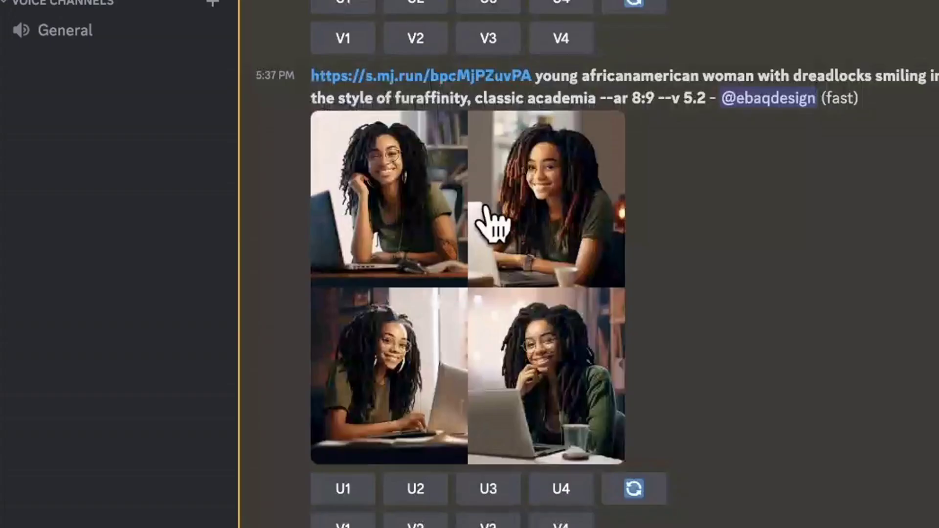
pyautogui.scroll(10, 494, 220)
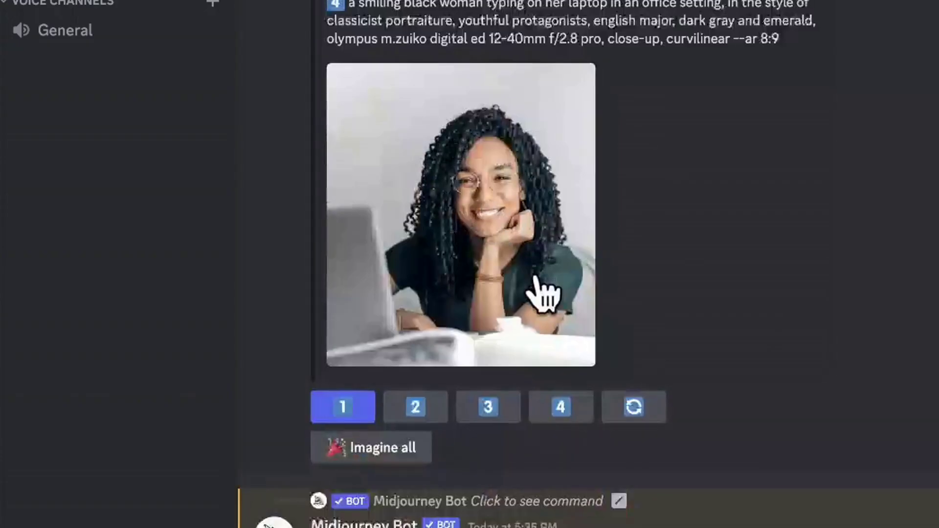
pyautogui.scroll(-15, 542, 289)
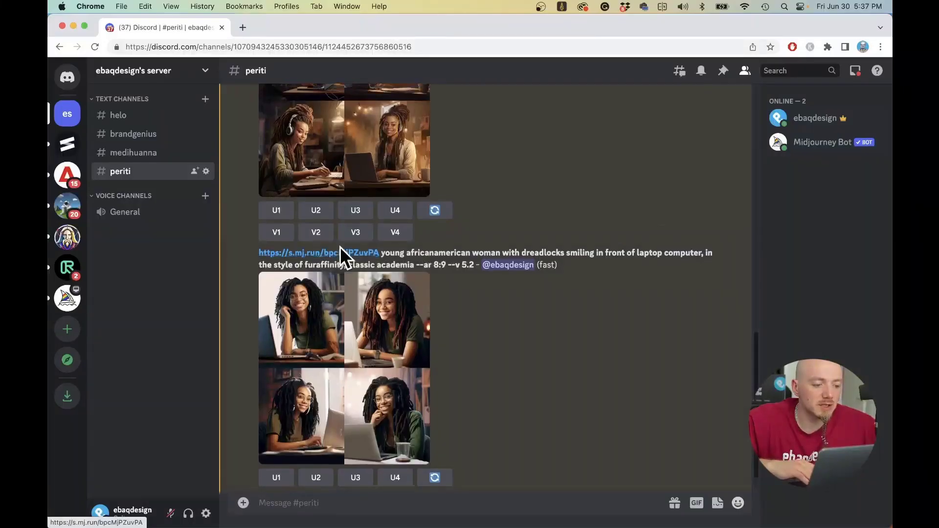
pyautogui.scroll(10, 340, 247)
pyautogui.scroll(-10, 341, 235)
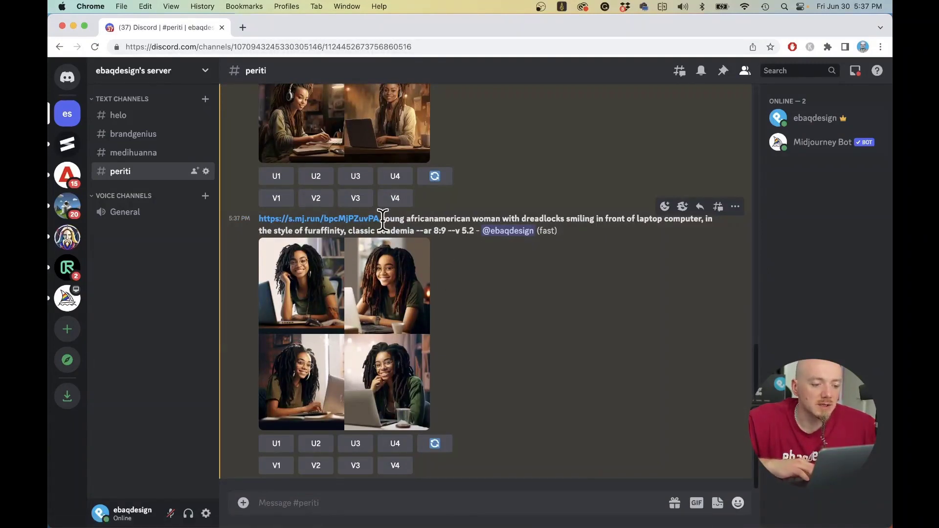
pyautogui.moveTo(383, 220); pyautogui.dragTo(473, 231)
pyautogui.scroll(10, 448, 232)
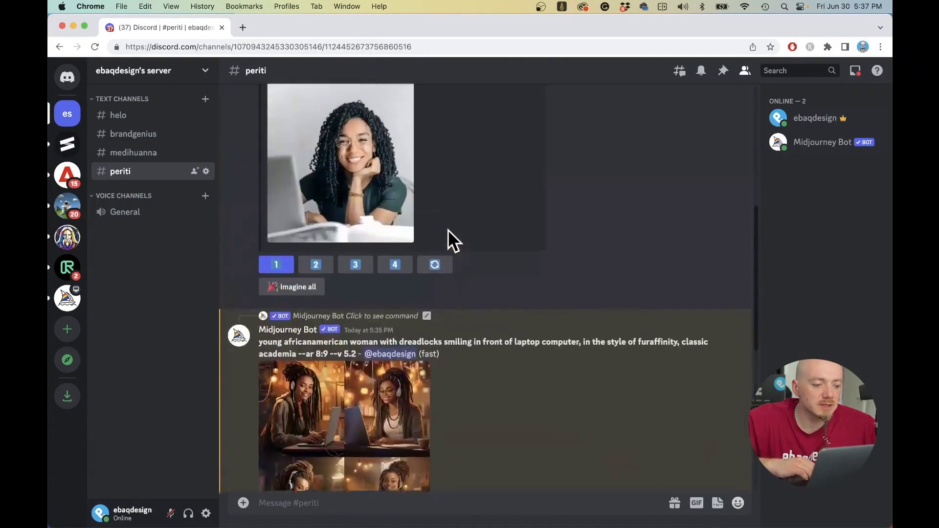
pyautogui.scroll(3, 447, 230)
pyautogui.moveTo(282, 245); pyautogui.dragTo(404, 308)
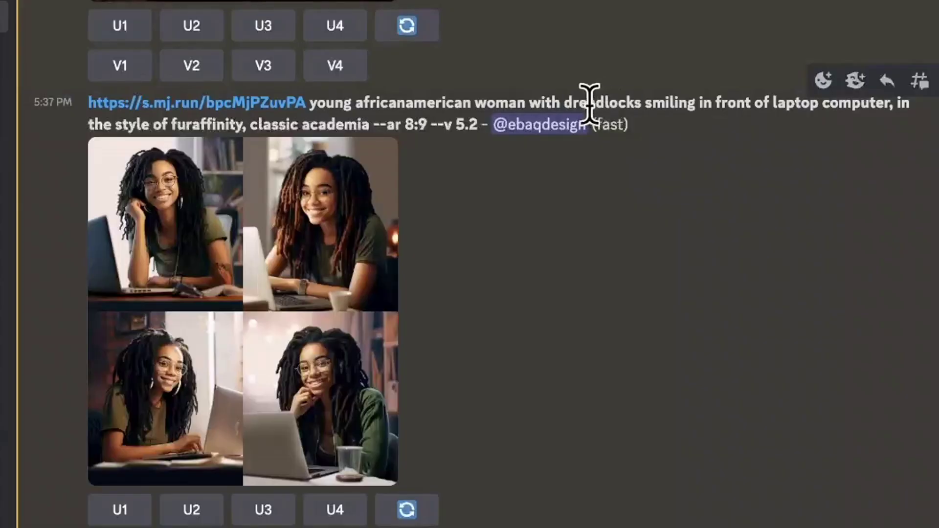
pyautogui.doubleClick(543, 218)
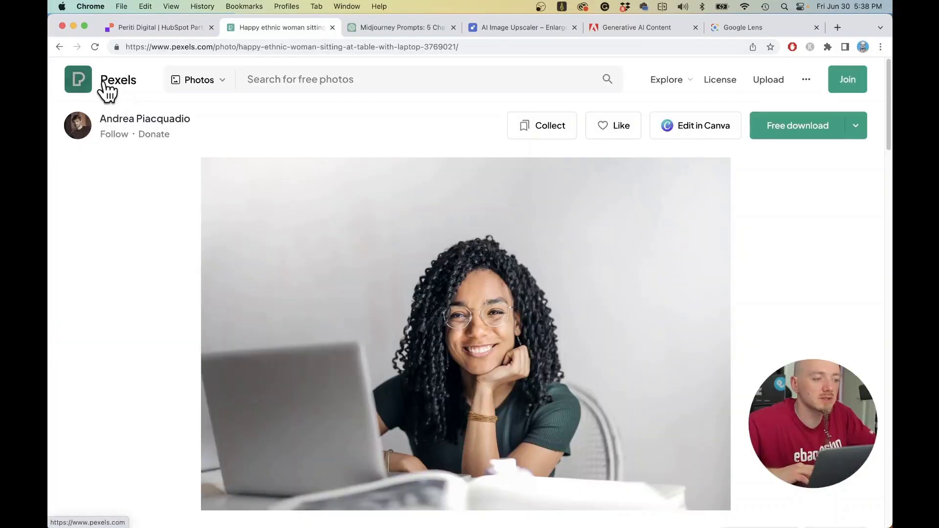
# - Select the Pexels photo's title, check its camera details under More info, and return to Discord
pyautogui.scroll(-3, 434, 281)
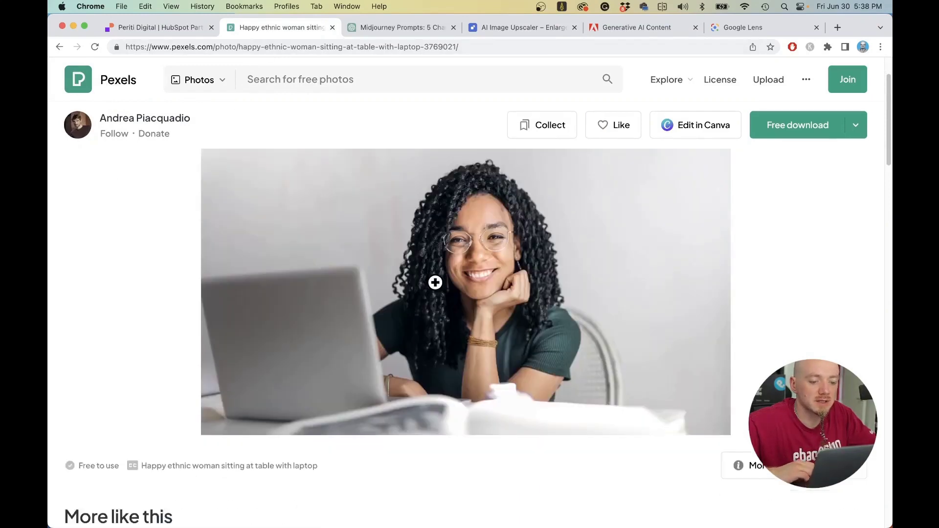
pyautogui.scroll(-5, 607, 284)
pyautogui.scroll(4, 606, 284)
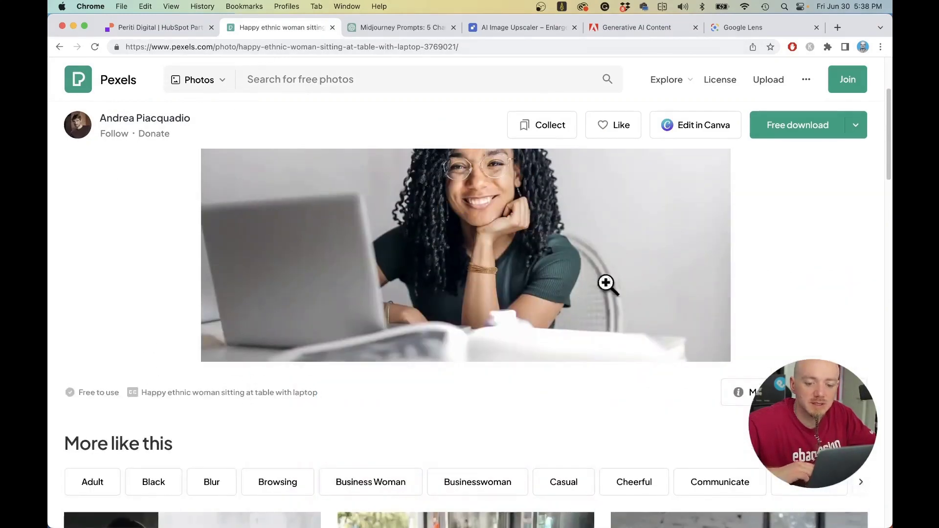
pyautogui.tripleClick(266, 391)
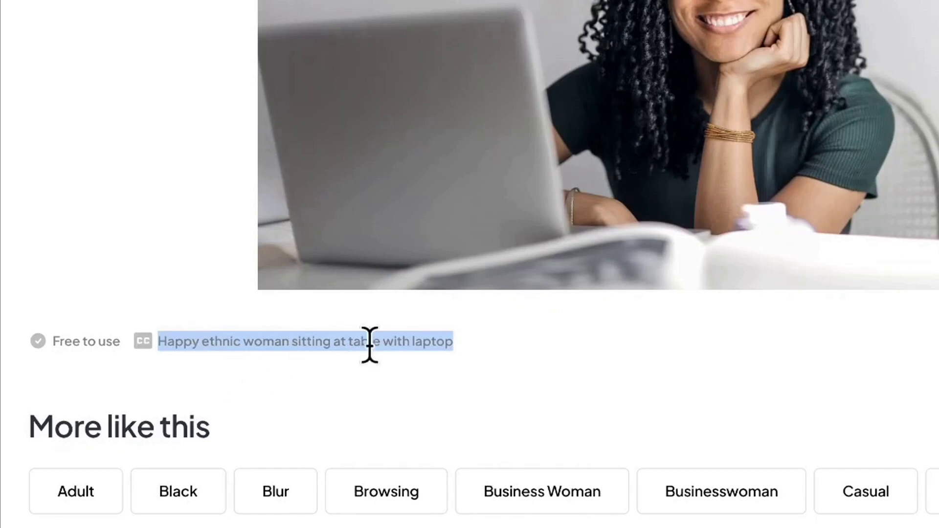
pyautogui.click(480, 337)
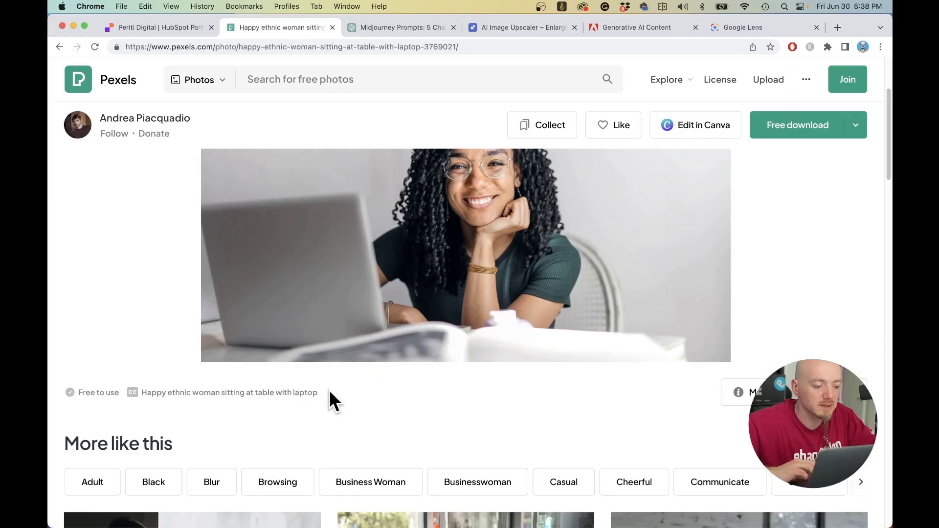
pyautogui.moveTo(472, 351); pyautogui.dragTo(159, 344)
pyautogui.press('super+c')
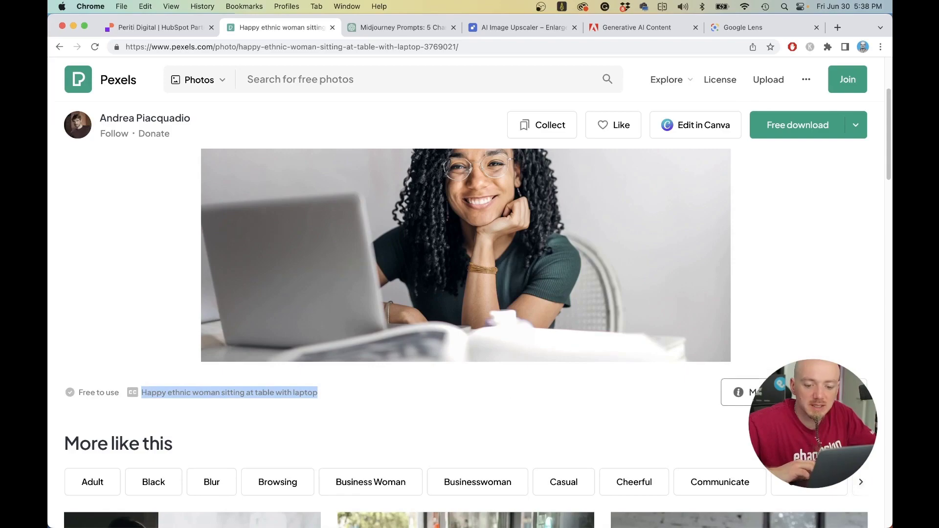
pyautogui.click(741, 392)
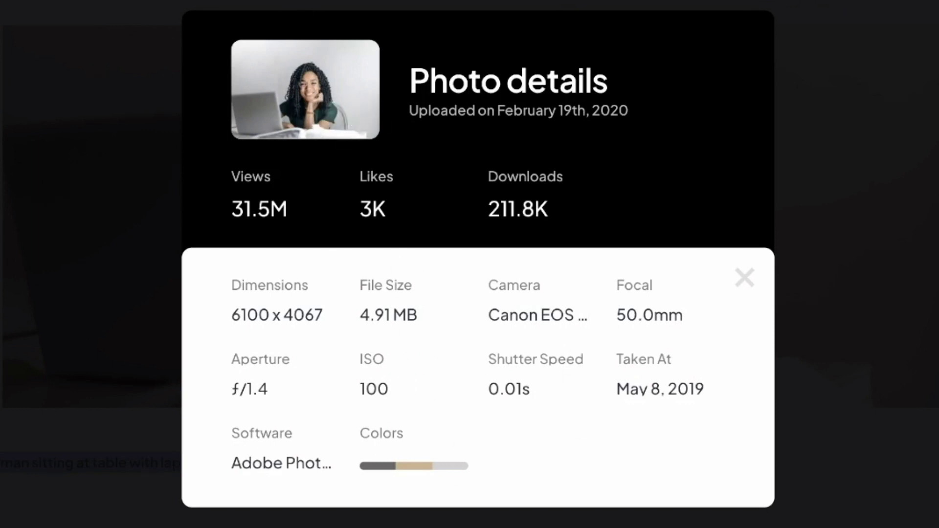
pyautogui.press('super+grave')
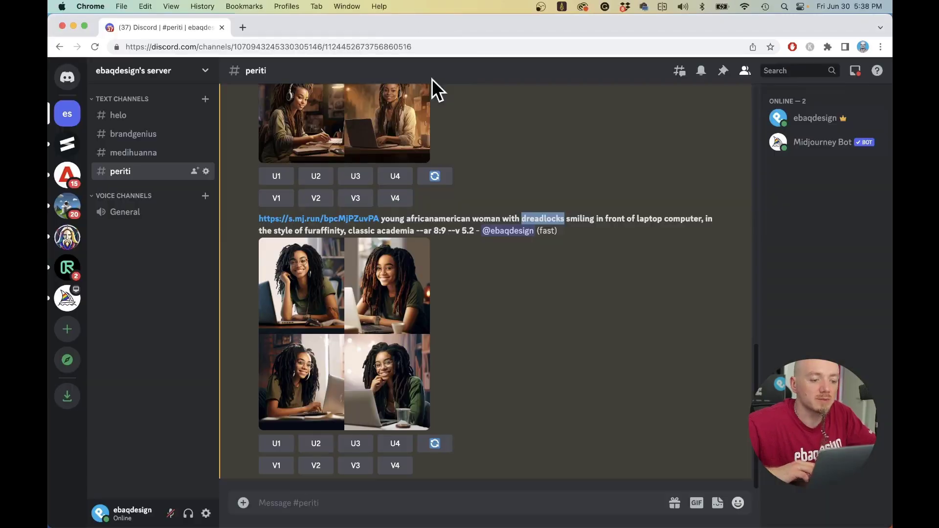
# - Imagine the reference image link plus 'Happy ethnic woman sitting at table with laptop' --ar 8:9 --v 5.2
pyautogui.click(337, 504)
pyautogui.write('/imagine')
pyautogui.press('Tab')
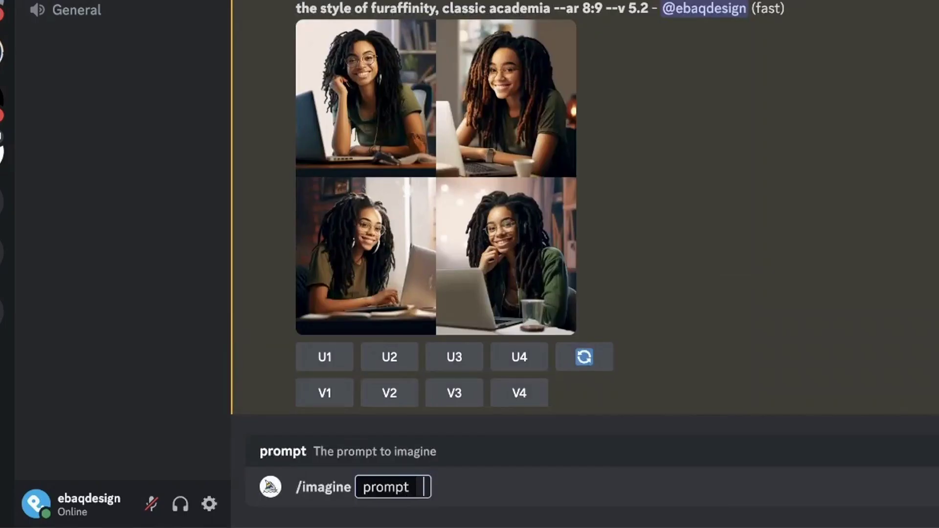
pyautogui.press('super+v')
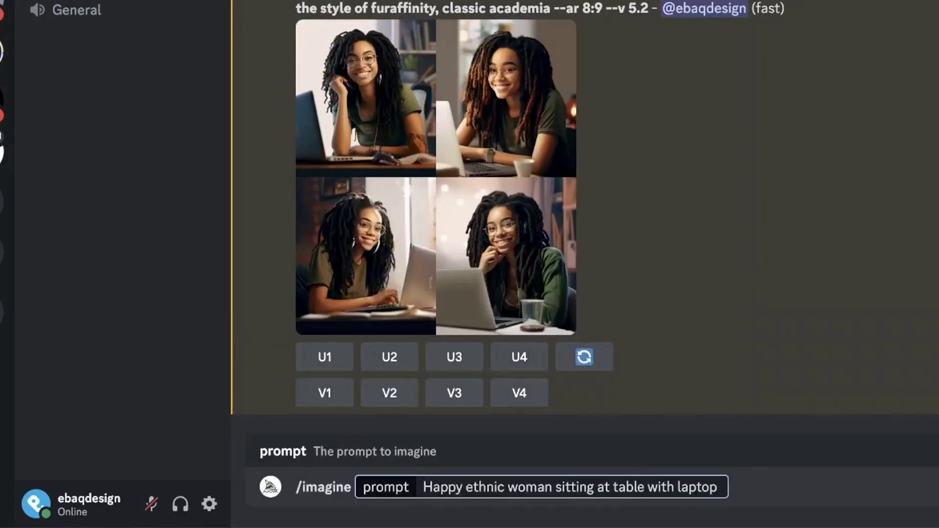
pyautogui.moveTo(647, 11); pyautogui.dragTo(555, 9)
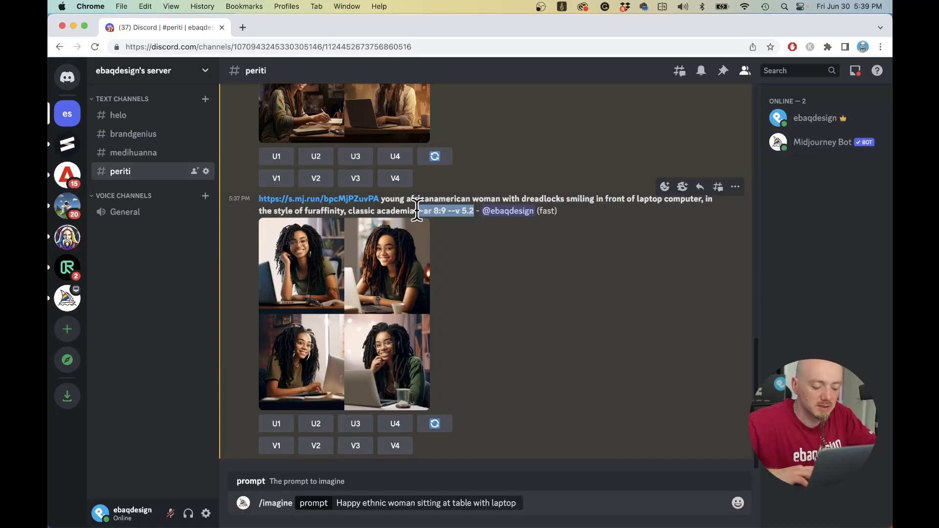
pyautogui.write('--ar 8:9 --v 5.2')
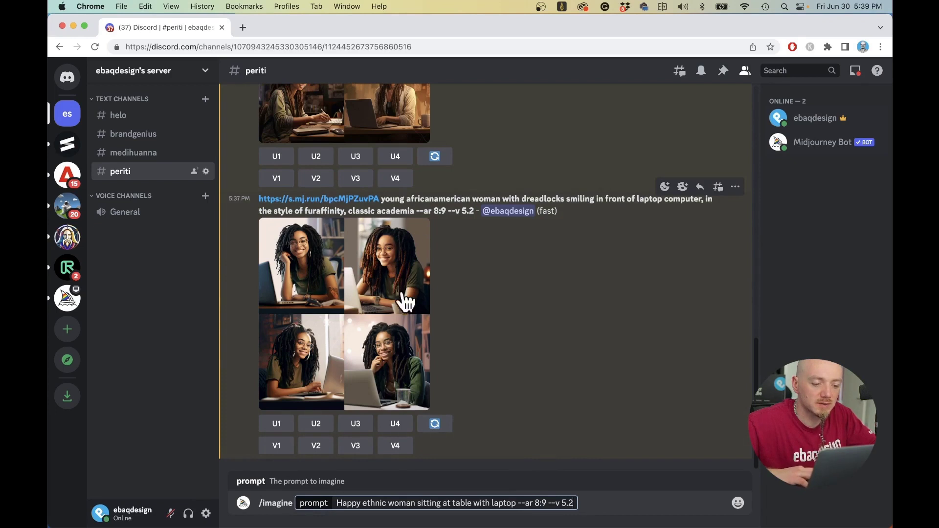
pyautogui.scroll(1, 378, 230)
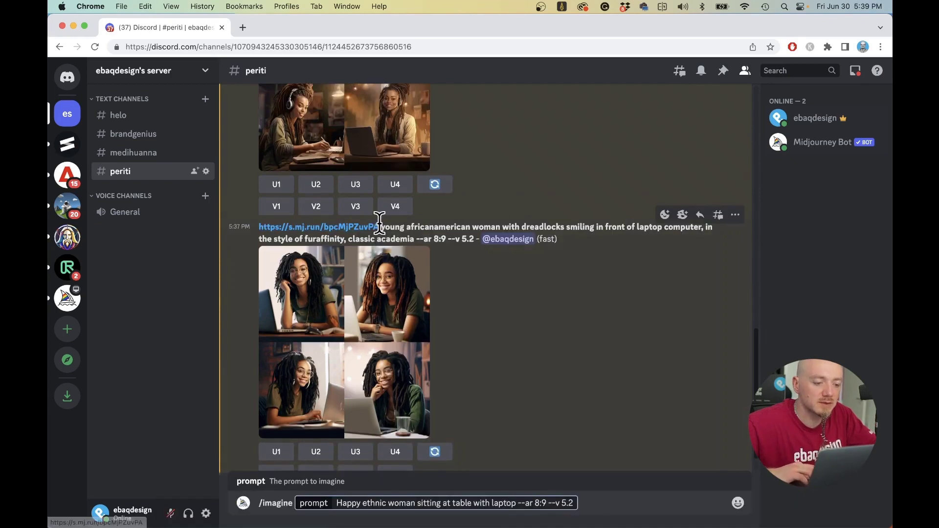
pyautogui.moveTo(379, 227); pyautogui.dragTo(265, 226)
pyautogui.hotkey('ctrl', 'c')
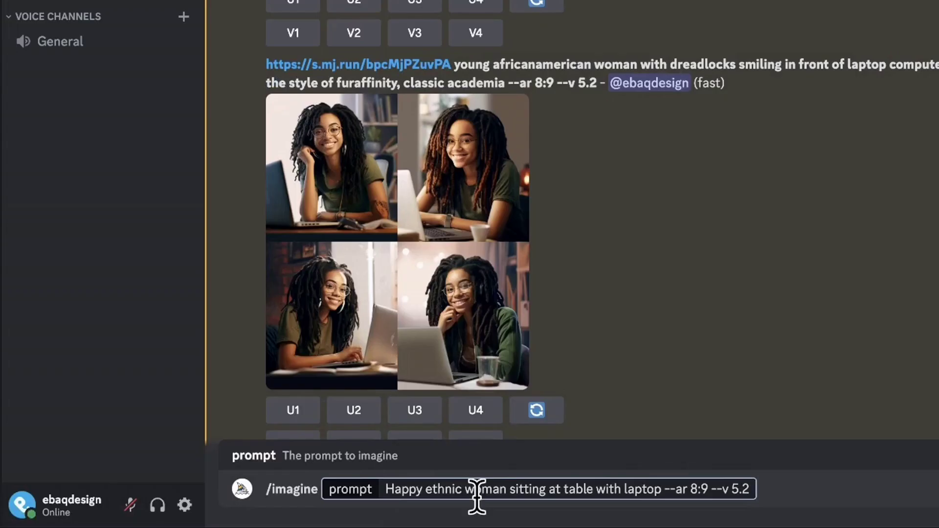
pyautogui.hotkey('ctrl', 'v')
pyautogui.press('Return')
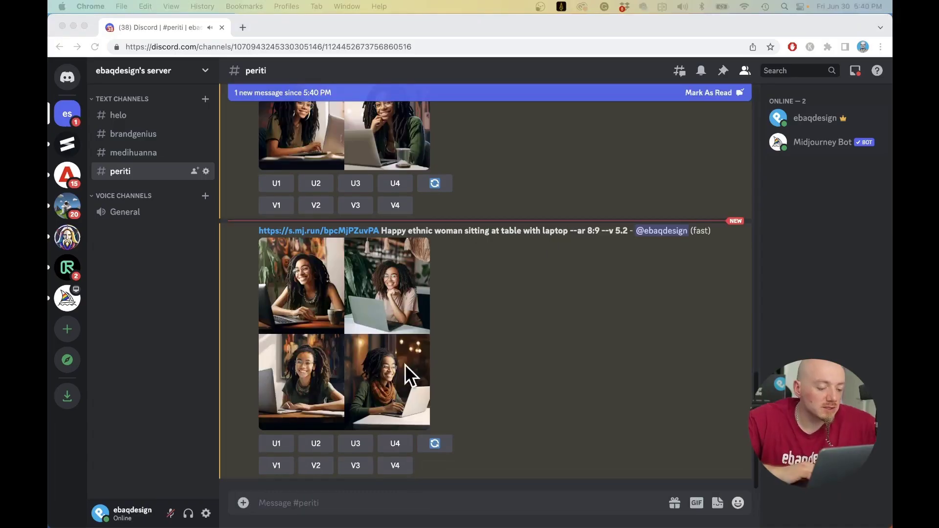
# - Compare the new grid with the reference photo and select describe prompt 4's opening clause
pyautogui.click(454, 355)
pyautogui.scroll(3, 436, 336)
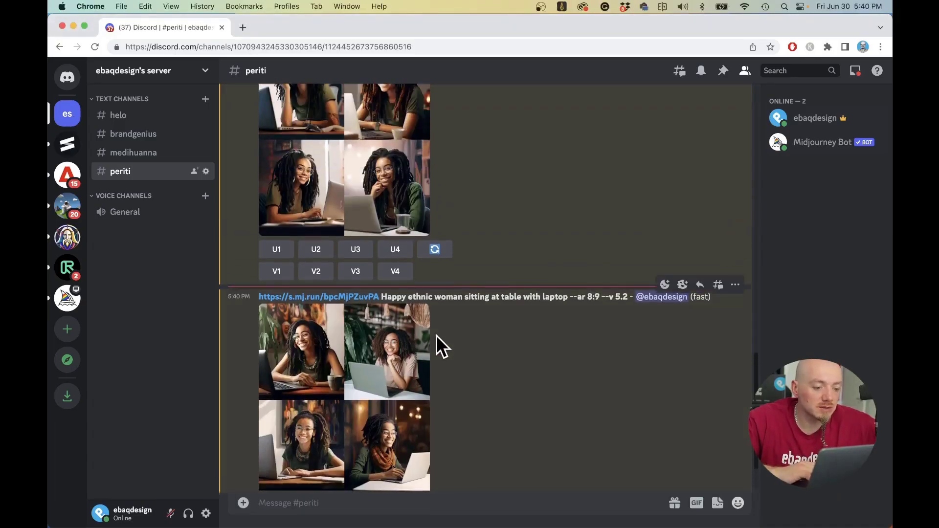
pyautogui.scroll(-1, 431, 343)
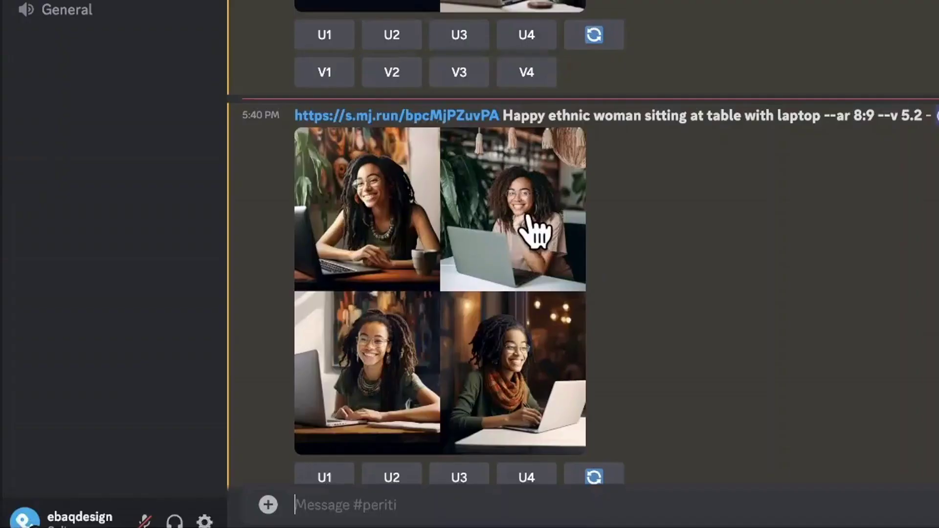
pyautogui.scroll(15, 401, 341)
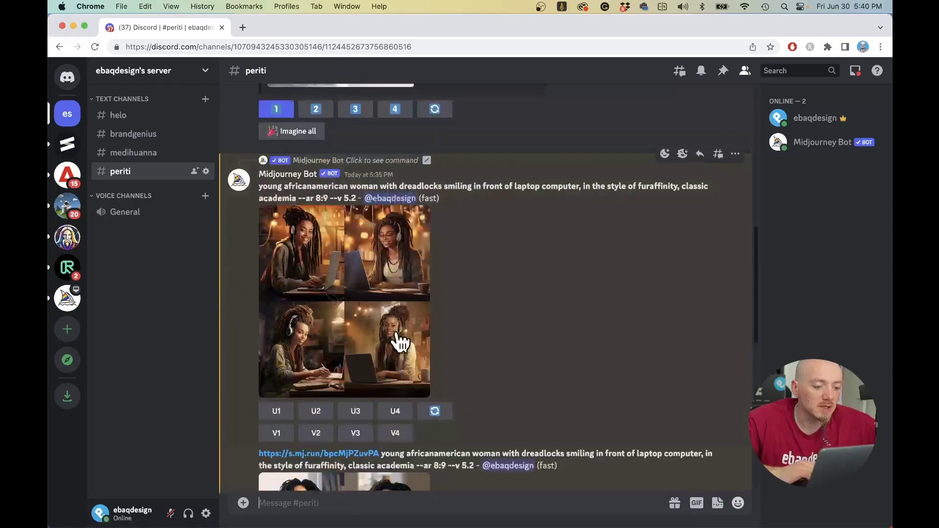
pyautogui.scroll(3, 438, 353)
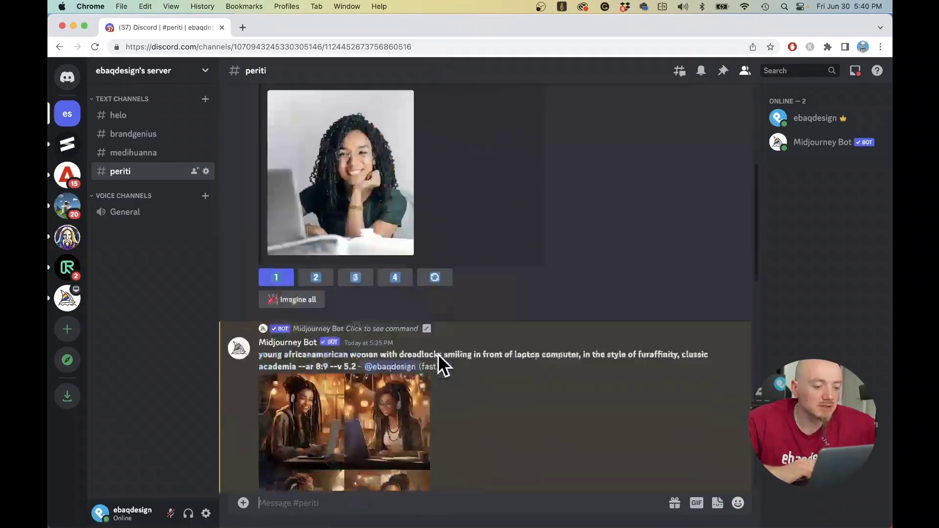
pyautogui.scroll(-15, 439, 354)
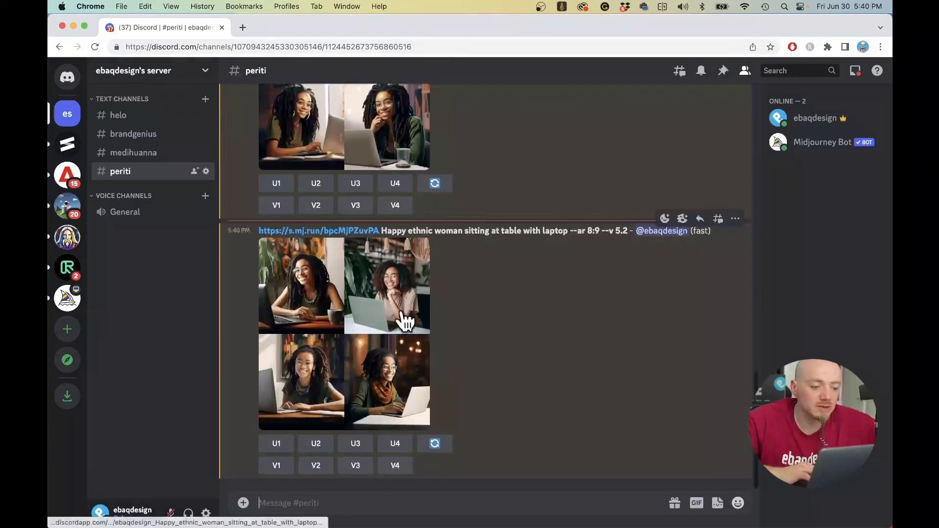
pyautogui.scroll(10, 405, 320)
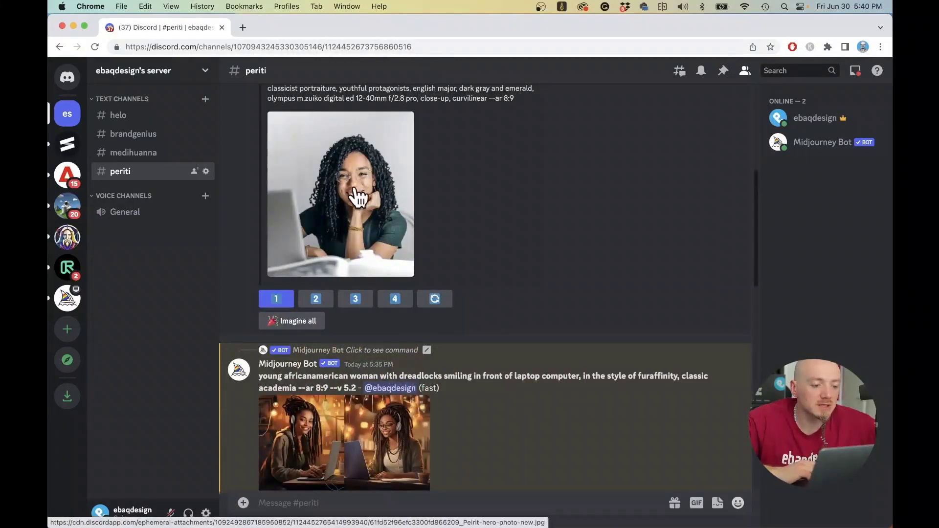
pyautogui.scroll(-10, 374, 225)
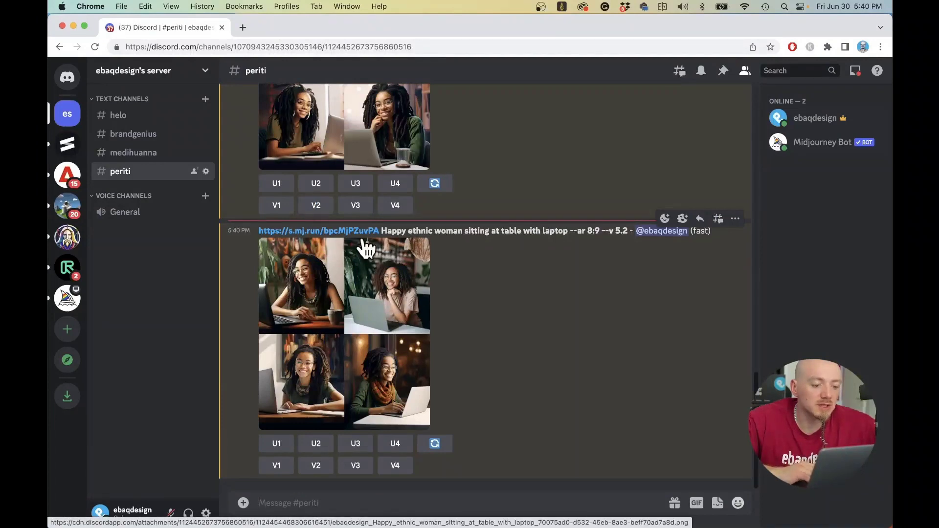
pyautogui.scroll(10, 363, 243)
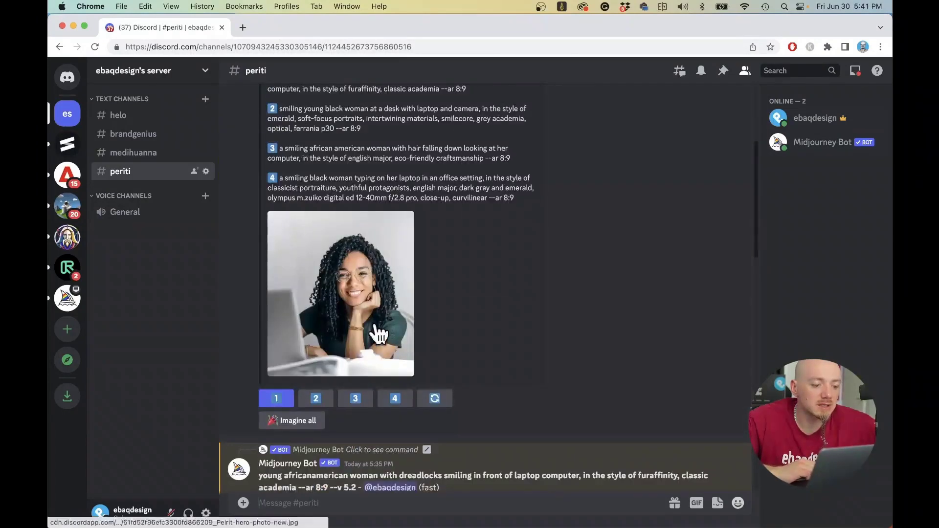
pyautogui.scroll(-10, 371, 266)
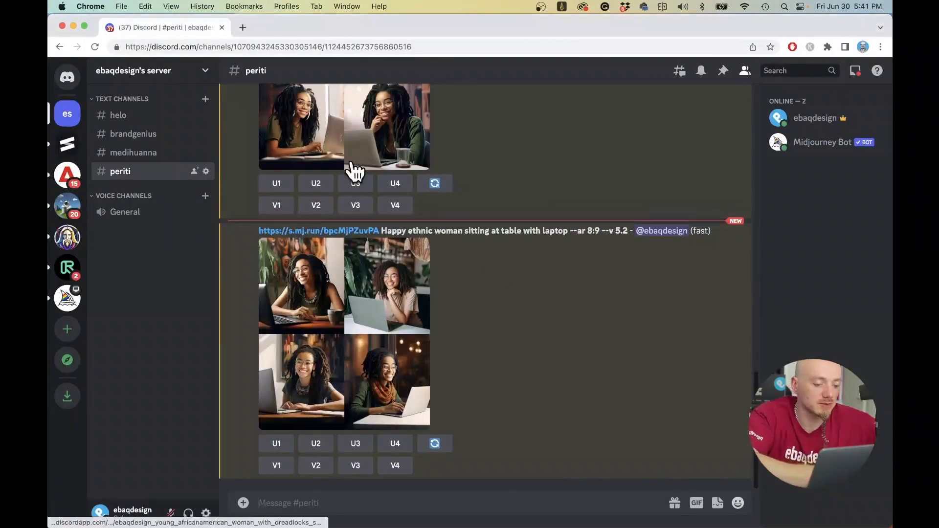
pyautogui.scroll(10, 375, 213)
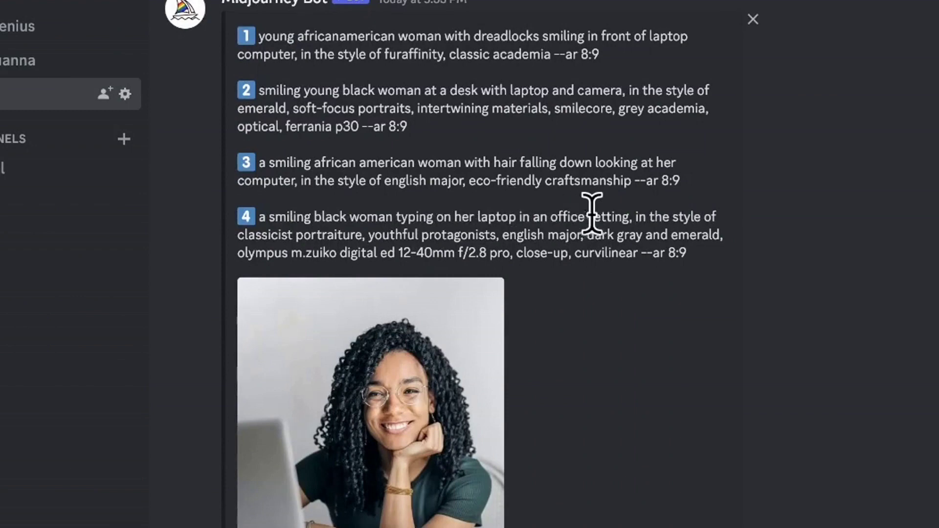
pyautogui.moveTo(634, 216); pyautogui.dragTo(257, 219)
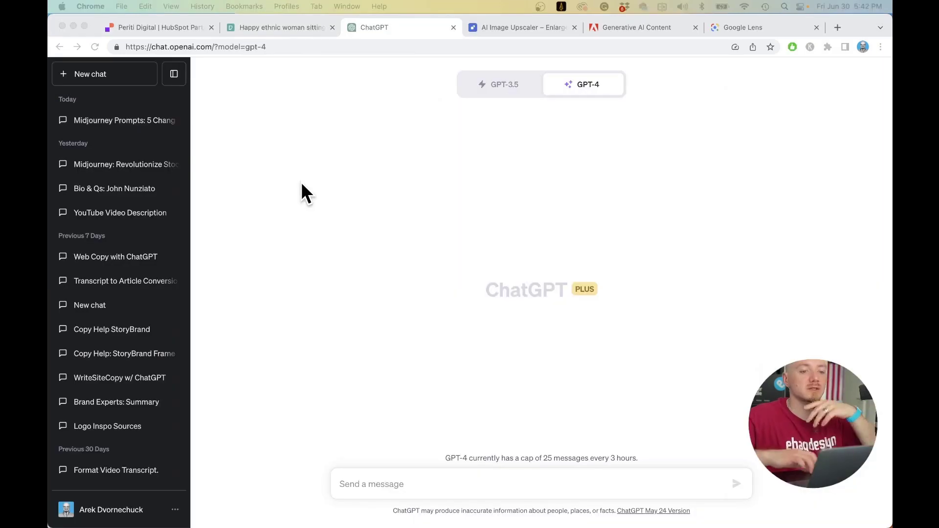
# - Write a ChatGPT message 'Here's the prompt structure:' followed by the pasted prompt clause
pyautogui.click(394, 482)
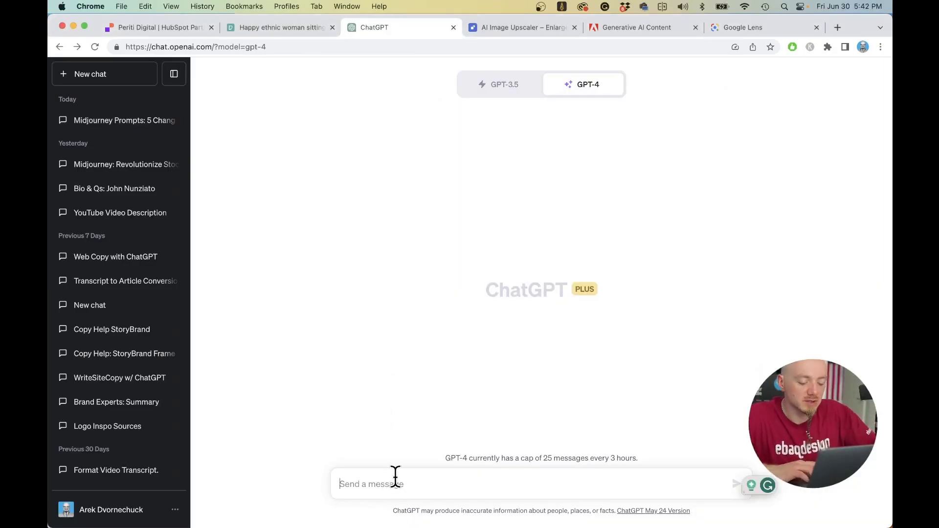
pyautogui.write("Here's")
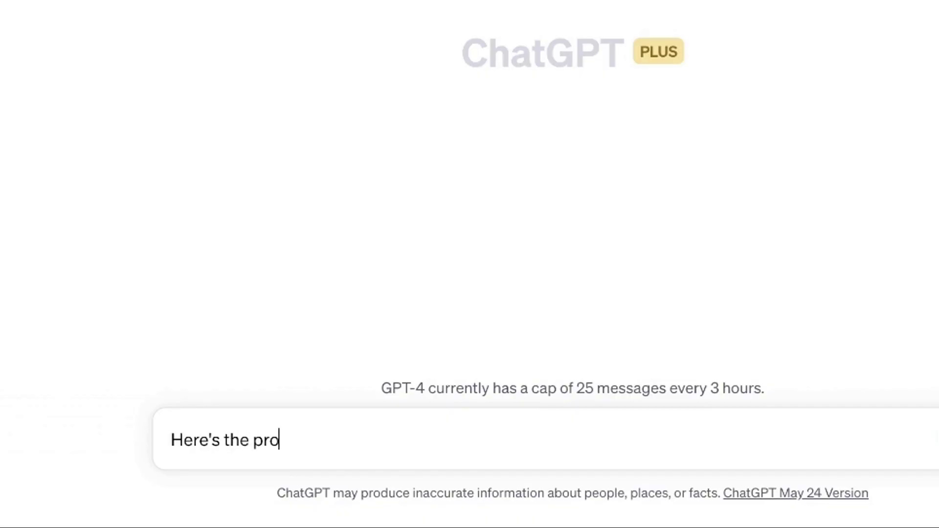
pyautogui.write(' the prompt structure:')
pyautogui.hotkey('shift', 'Return')
pyautogui.hotkey('shift', 'Return')
pyautogui.hotkey('ctrl', 'v')
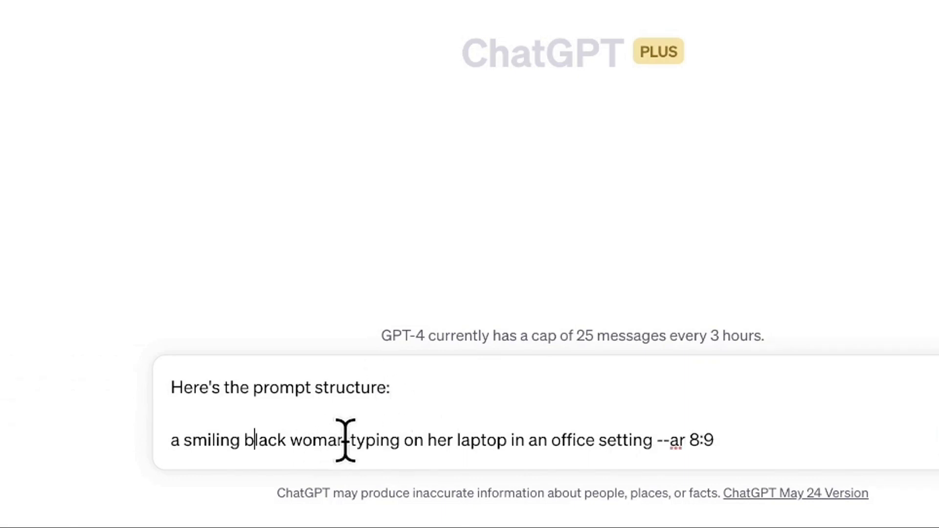
# - Edit the template to 'a smiling [person description] behind her laptop in an office setting'
pyautogui.moveTo(347, 440); pyautogui.dragTo(245, 440)
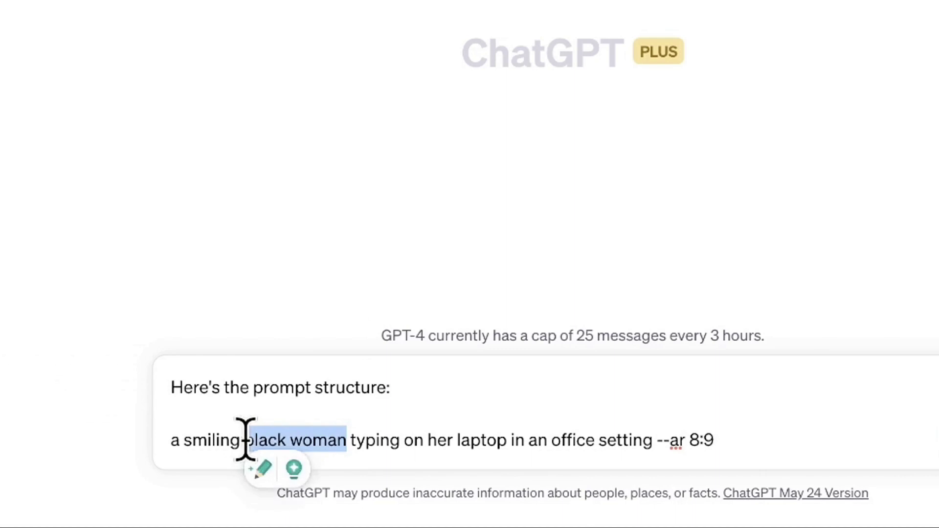
pyautogui.write('[')
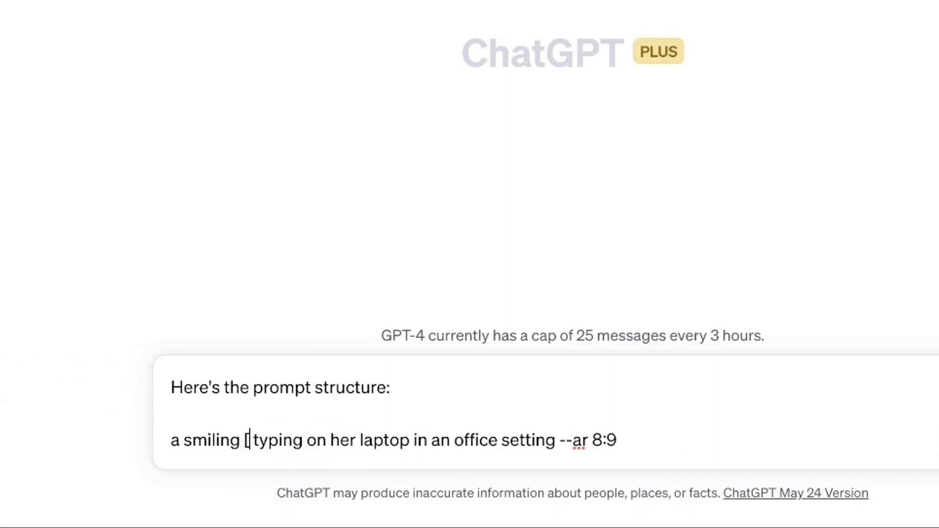
pyautogui.write('person descript')
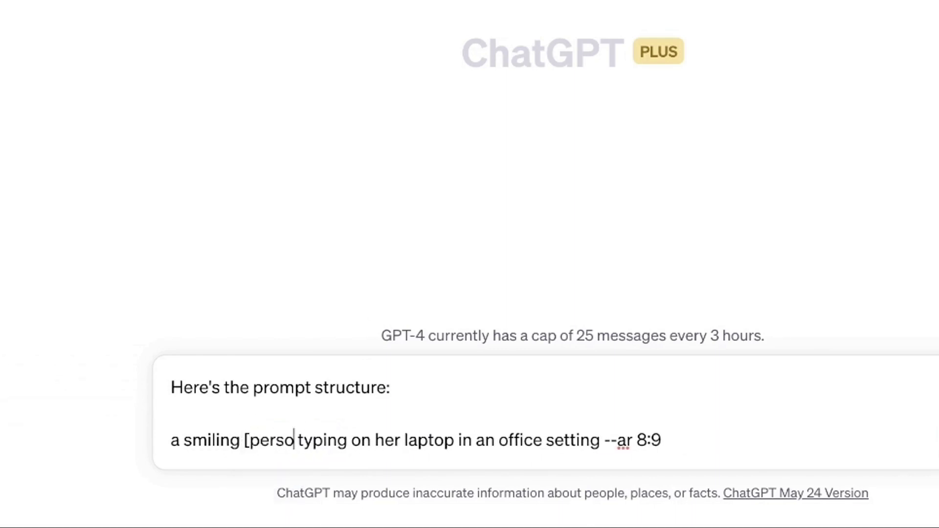
pyautogui.write('ion')
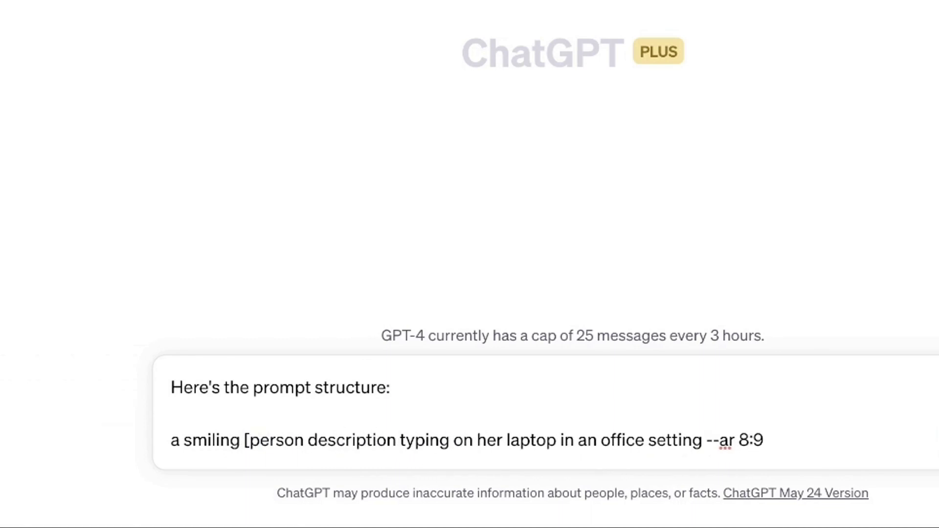
pyautogui.hotkey('ctrl', 'shift', 'Right')
pyautogui.write('] behind')
pyautogui.doubleClick(494, 434)
pyautogui.press('BackSpace')
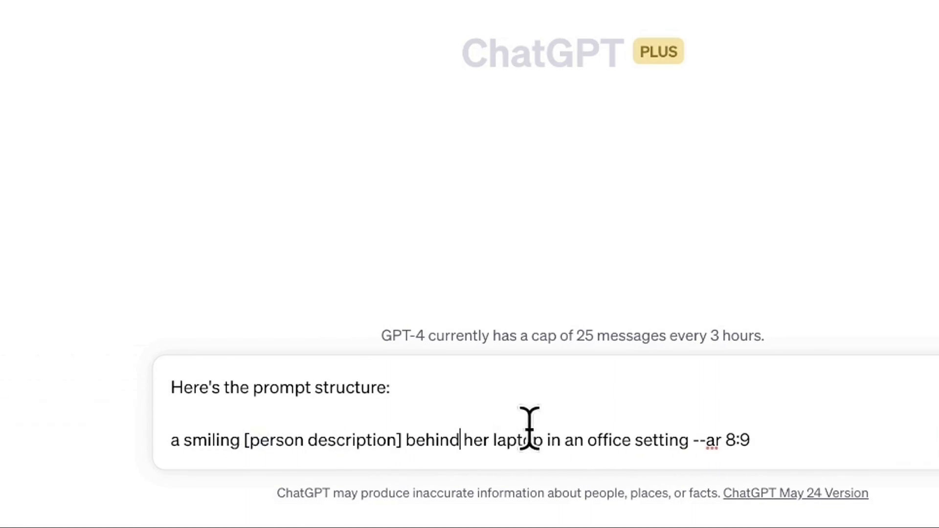
pyautogui.click(782, 437)
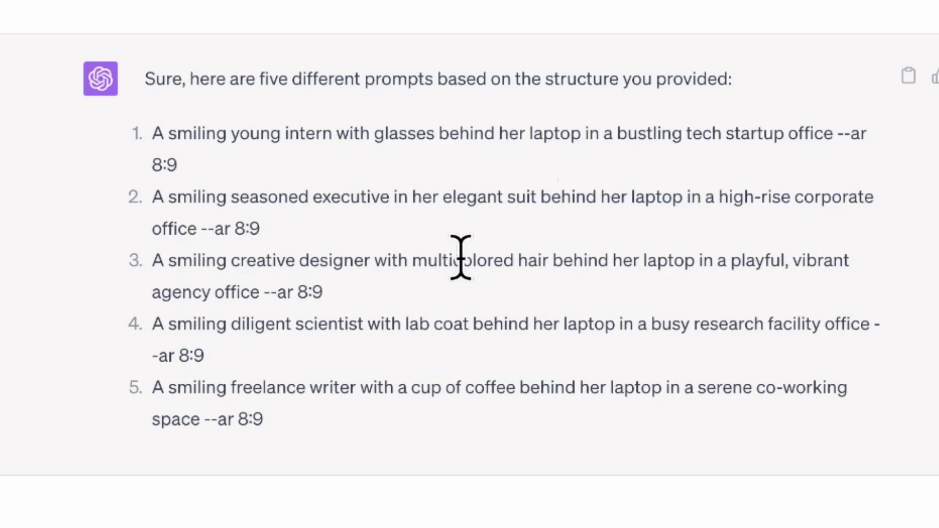
# - Review the first three of ChatGPT's five prompt ideas, then return to Discord
pyautogui.moveTo(226, 112); pyautogui.dragTo(387, 361)
pyautogui.click(386, 363)
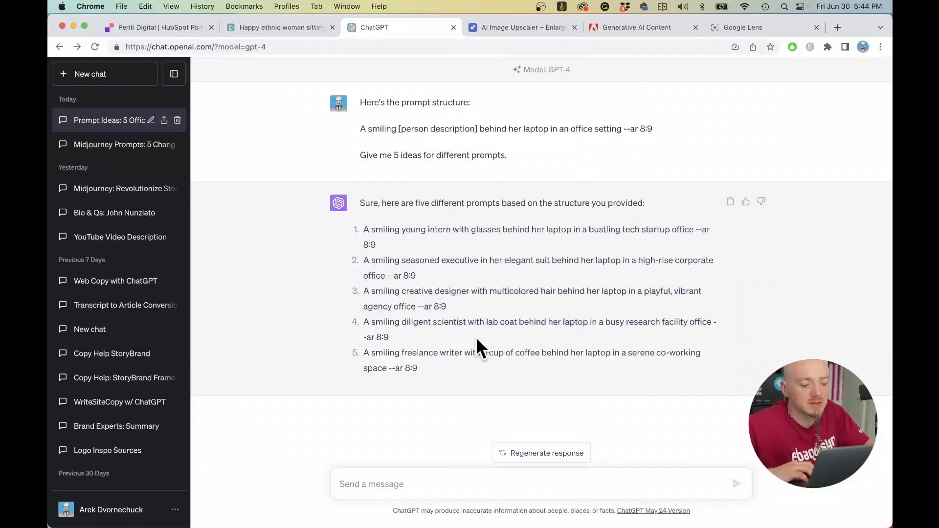
pyautogui.press('super+grave')
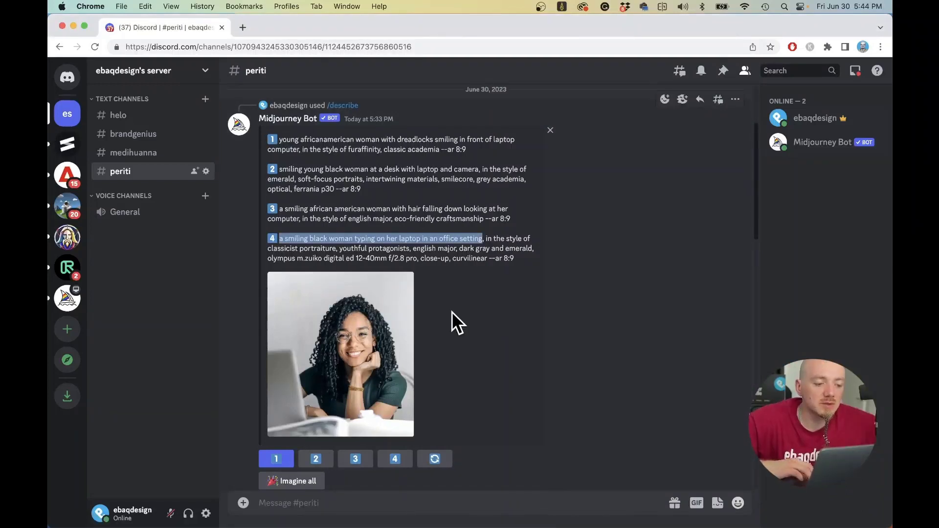
# - Run /shorten on the pasted long smiling-woman office prompt and select shortened prompt 4
pyautogui.scroll(-10, 451, 312)
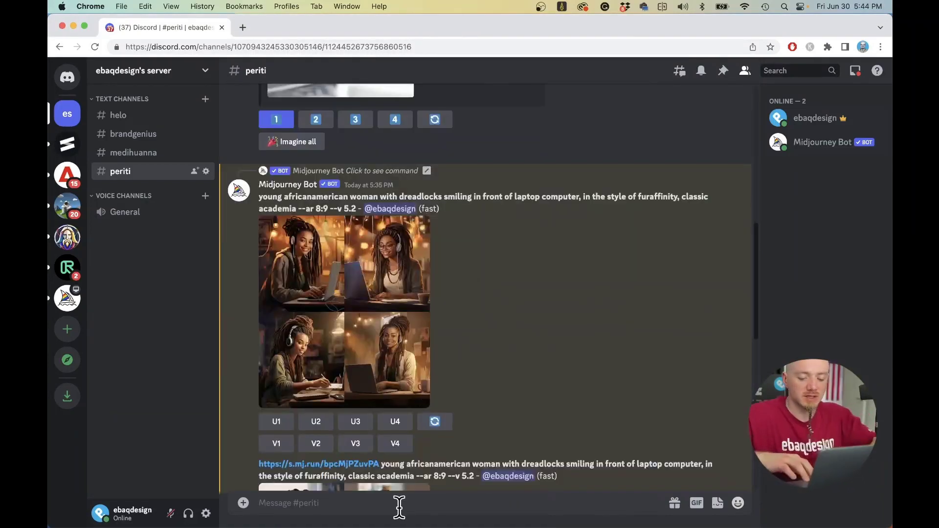
pyautogui.click(398, 504)
pyautogui.write('/sho')
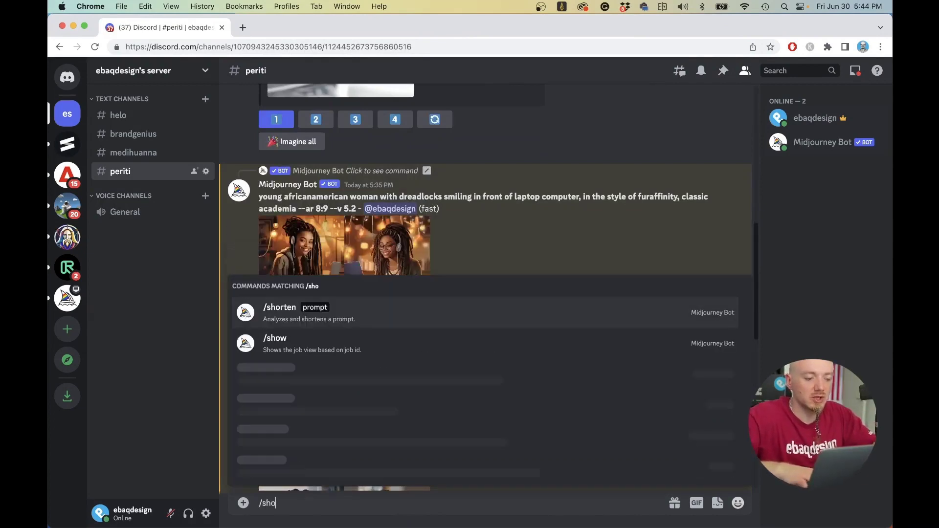
pyautogui.press('Tab')
pyautogui.write('a smiling black woman typing on her laptop in an office setting, in the style of classicist portraiture, youthful protagonists, english major, dark gray and emerald, olympus m.zuiko digital ed 12-40mm f/2.8 pro, close-up, curvilinear --ar 8:9')
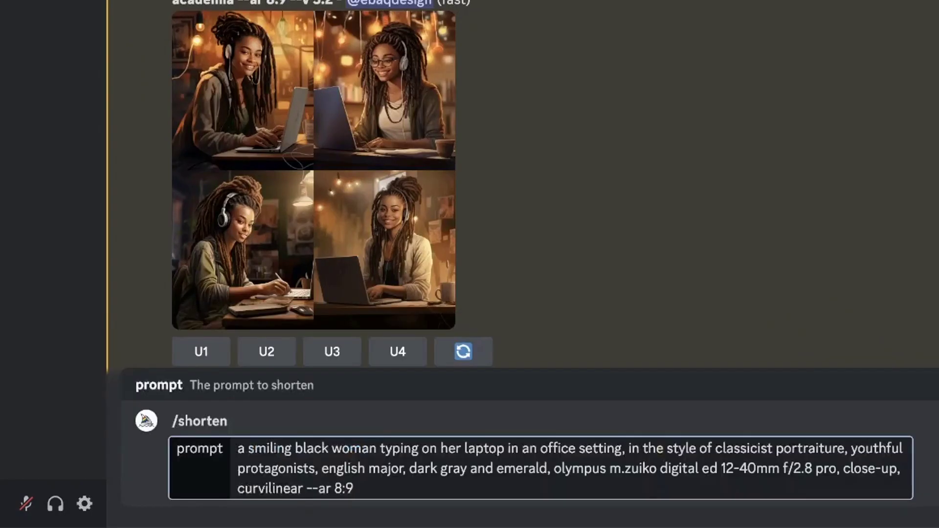
pyautogui.press('Return')
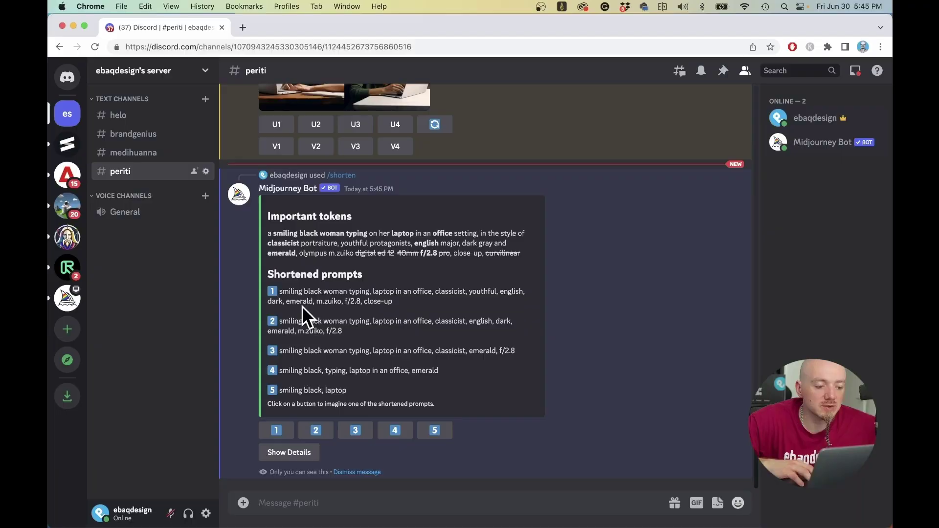
pyautogui.tripleClick(335, 370)
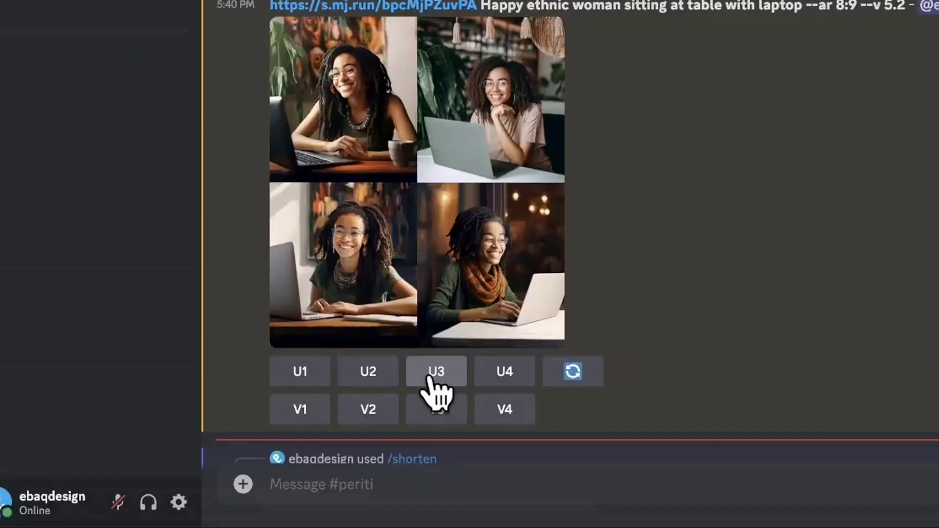
# - Upscale image 3 and strongly remix it as 'black woman with curly hair sitting at table with laptop'
pyautogui.click(429, 377)
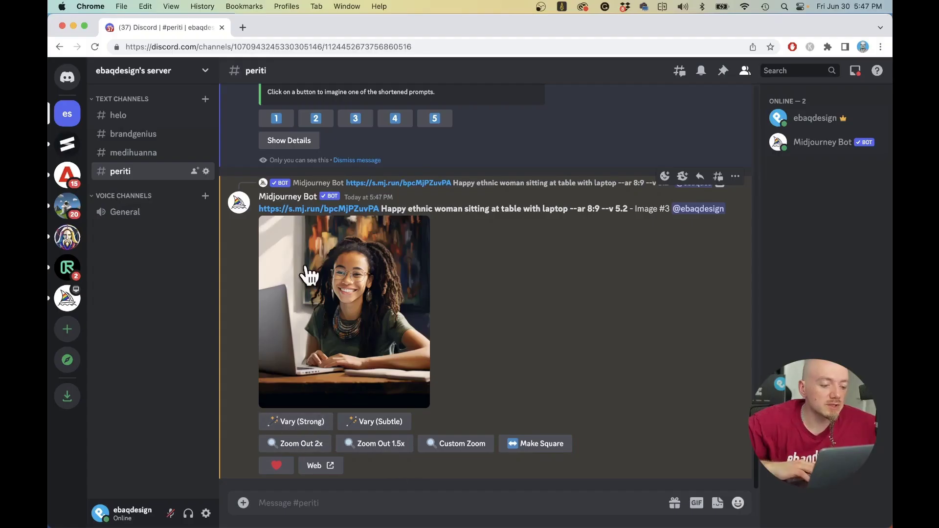
pyautogui.click(290, 424)
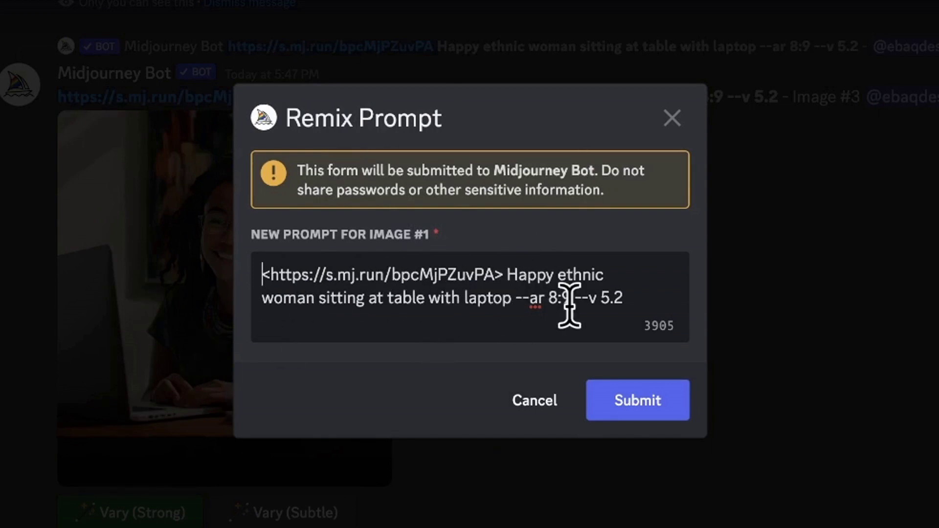
pyautogui.doubleClick(519, 274)
pyautogui.press('BackSpace')
pyautogui.doubleClick(520, 275)
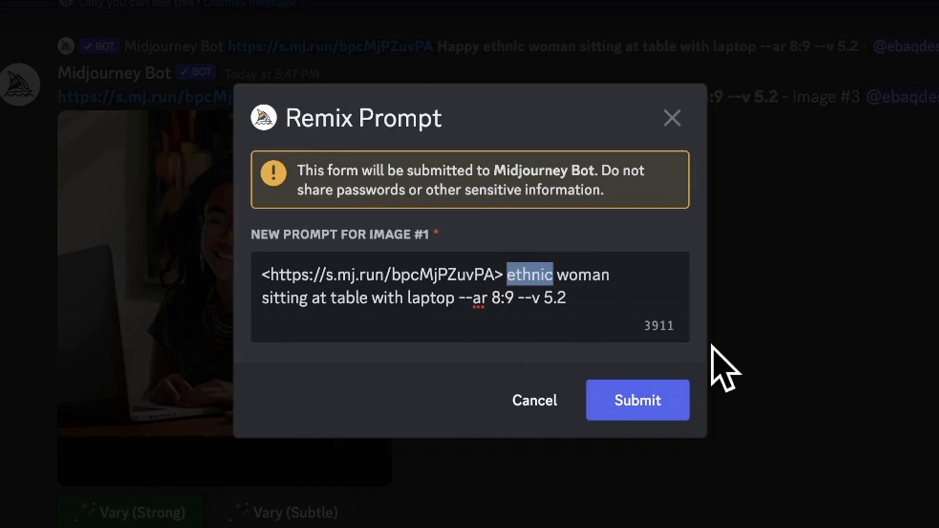
pyautogui.write('black')
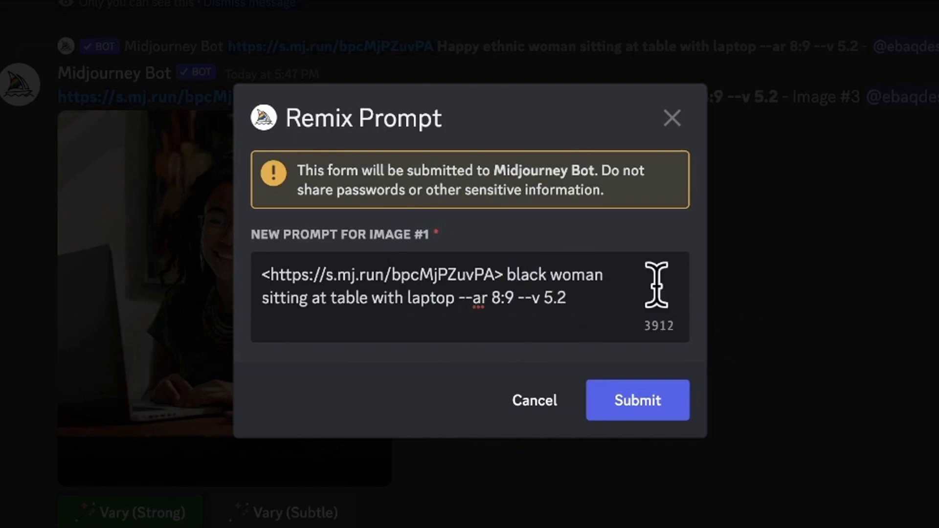
pyautogui.click(622, 268)
pyautogui.write('with curly hair')
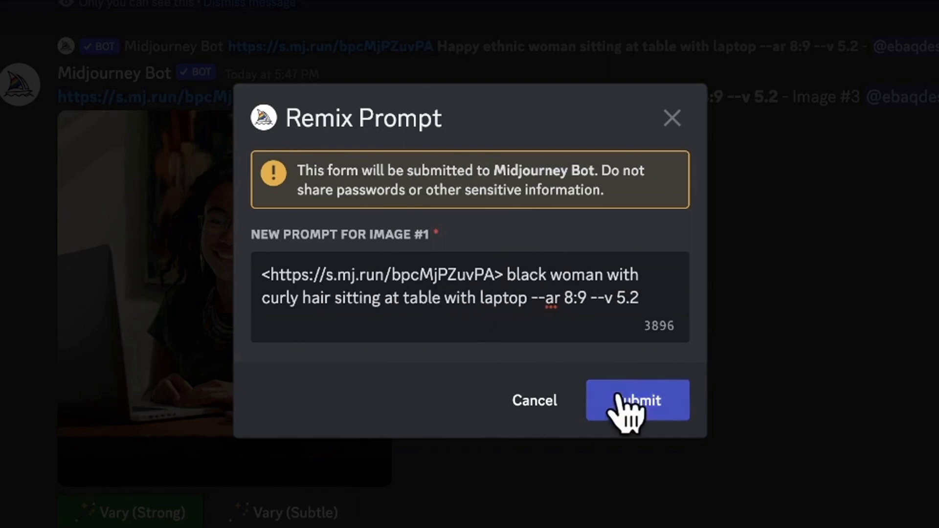
pyautogui.click(665, 405)
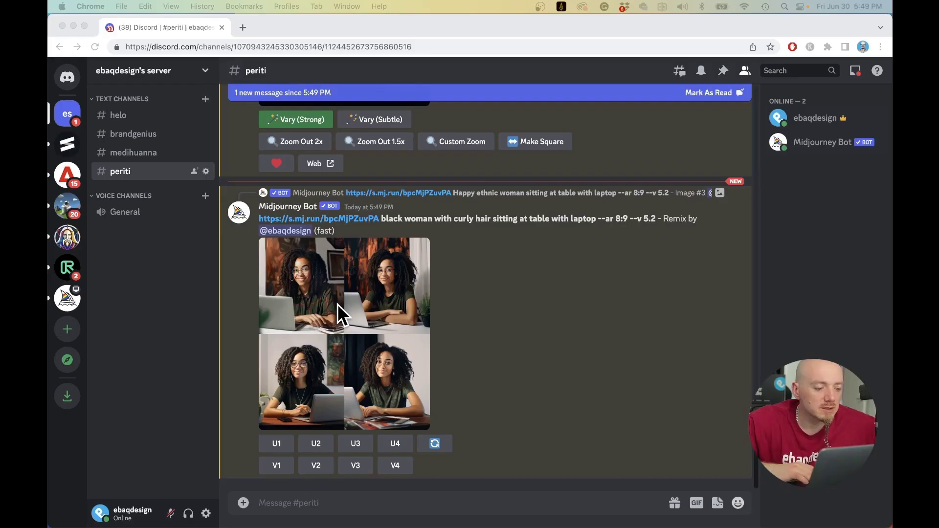
# - Compare the new curly-hair remix grid against the upscaled Image #3 above it
pyautogui.scroll(5, 336, 303)
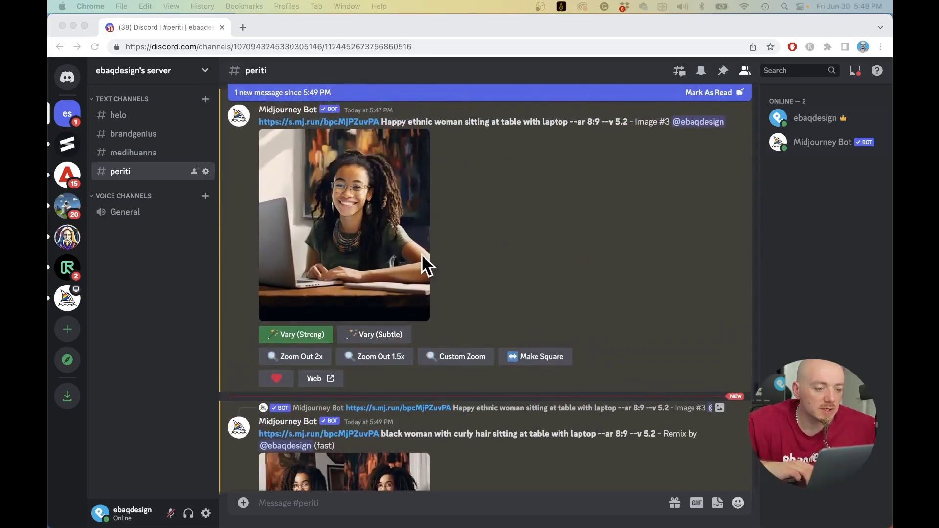
pyautogui.scroll(-4, 421, 254)
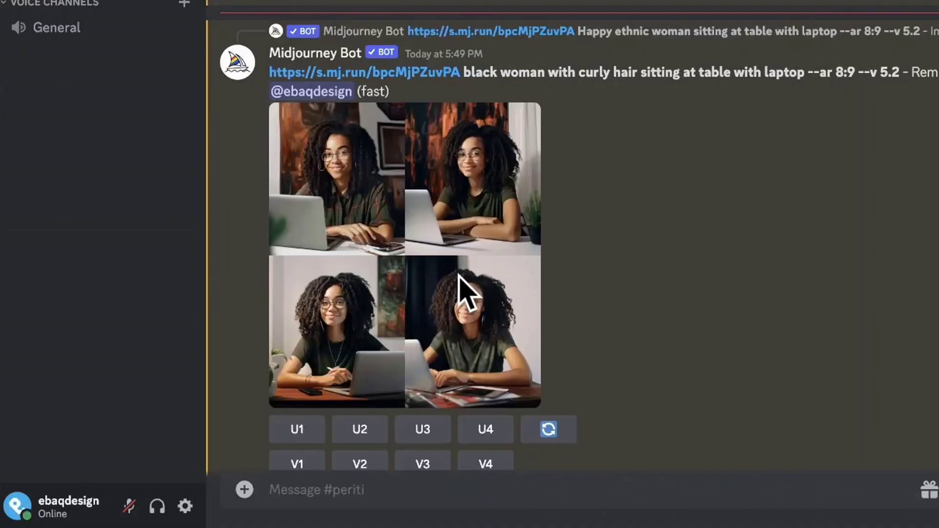
pyautogui.scroll(6, 465, 289)
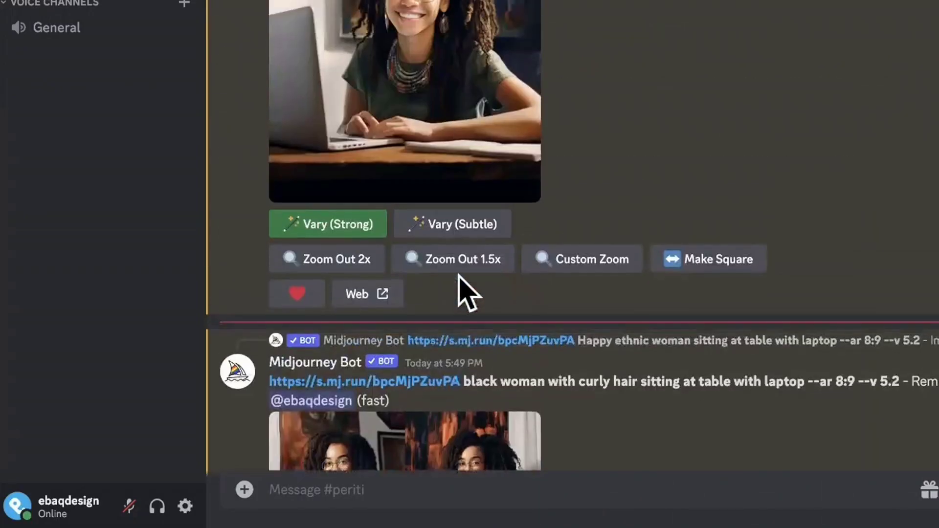
pyautogui.scroll(-4, 492, 14)
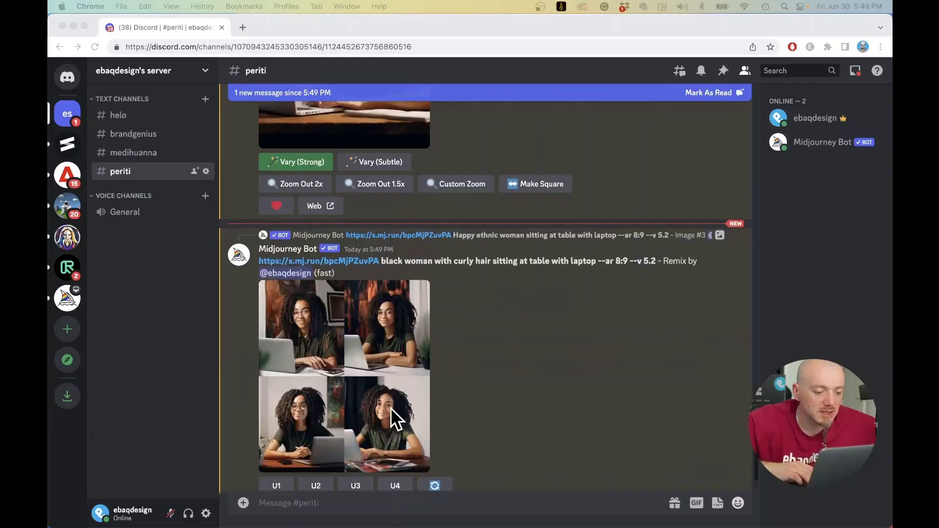
pyautogui.scroll(-1, 363, 347)
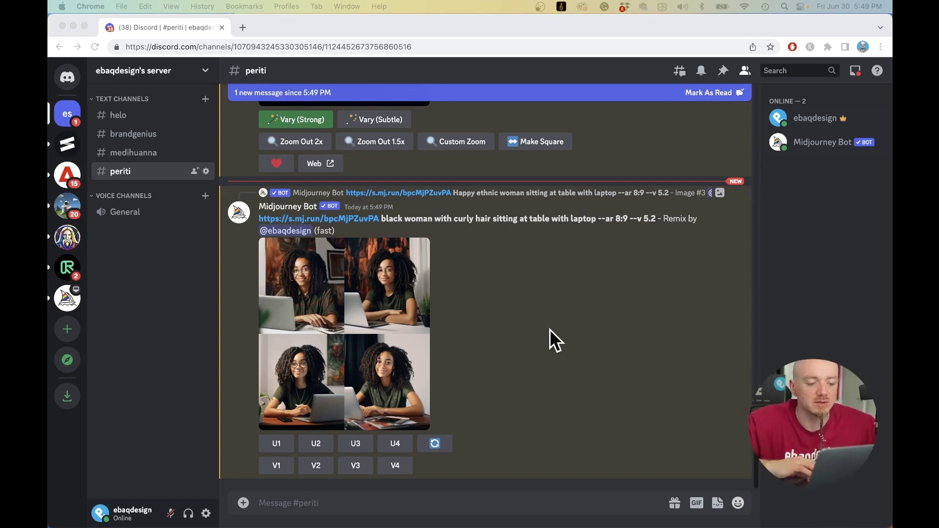
pyautogui.click(541, 401)
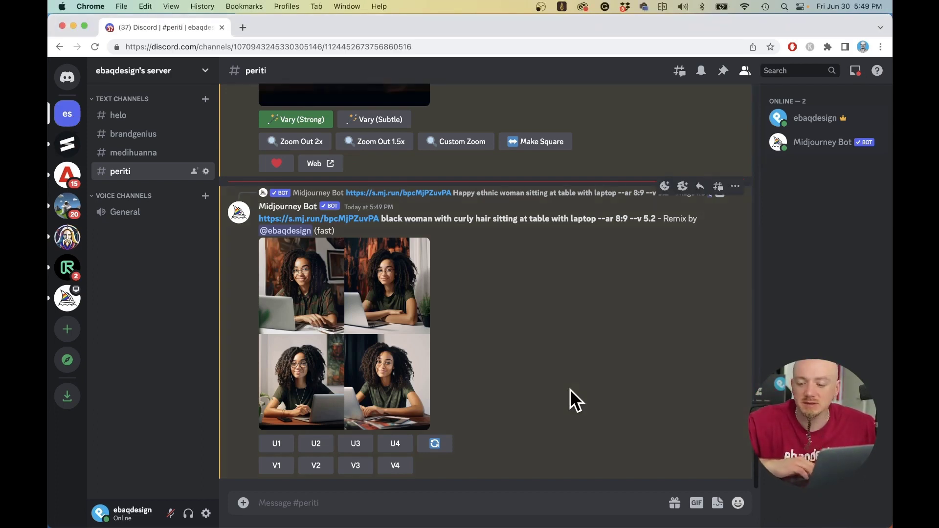